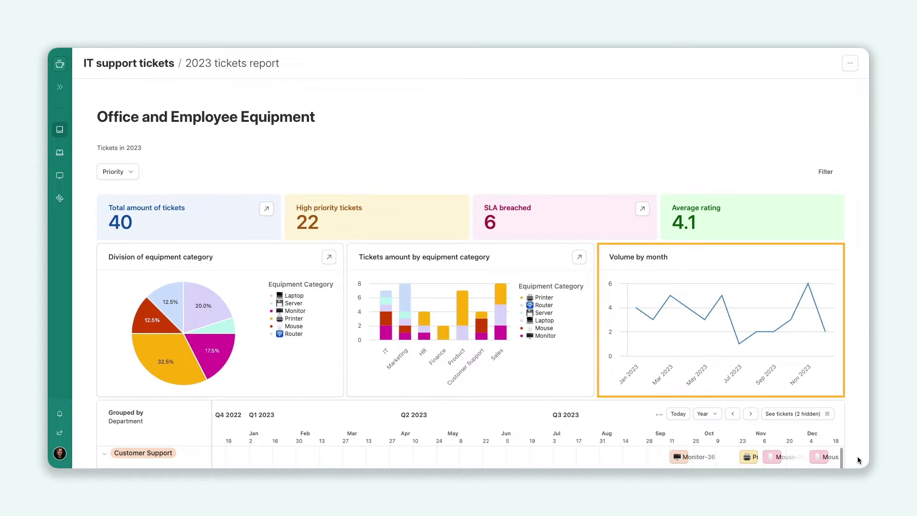
- Inspect the Router-13 ticket's summary and full record, then close it
scroll(857, 449, down, 5)
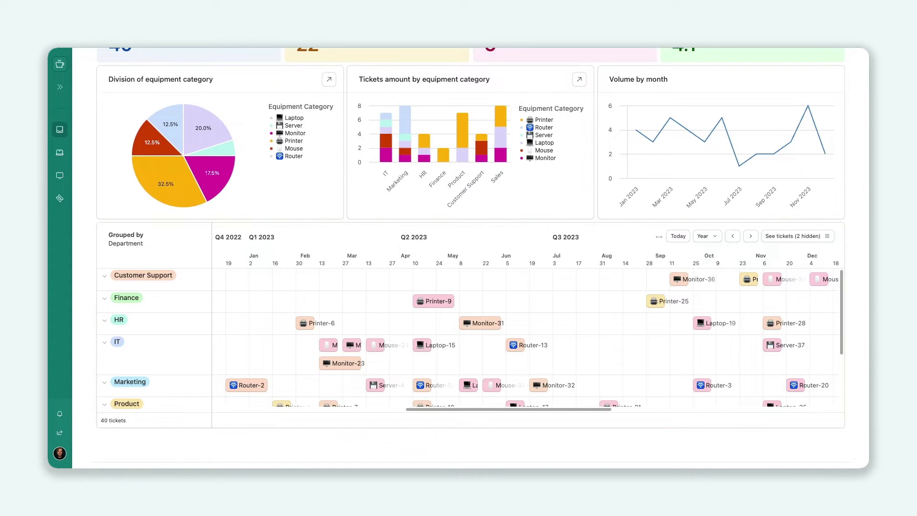
click(514, 348)
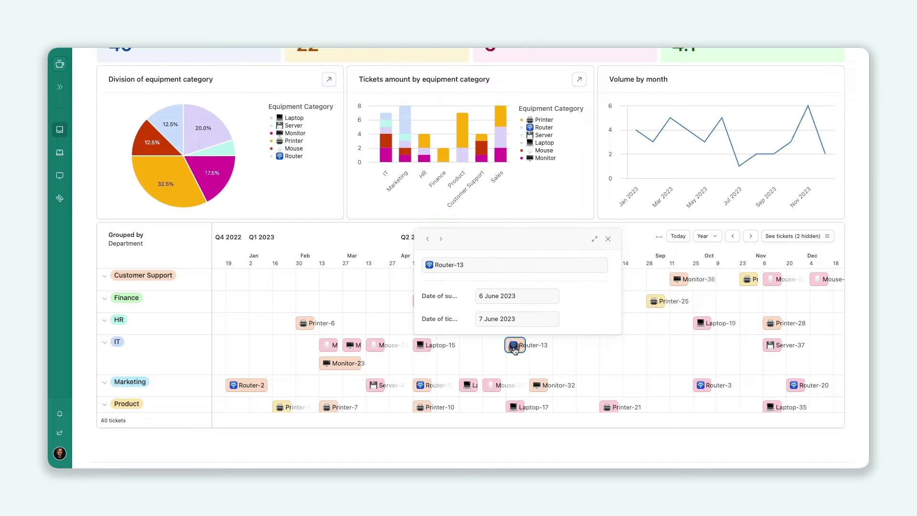
click(594, 239)
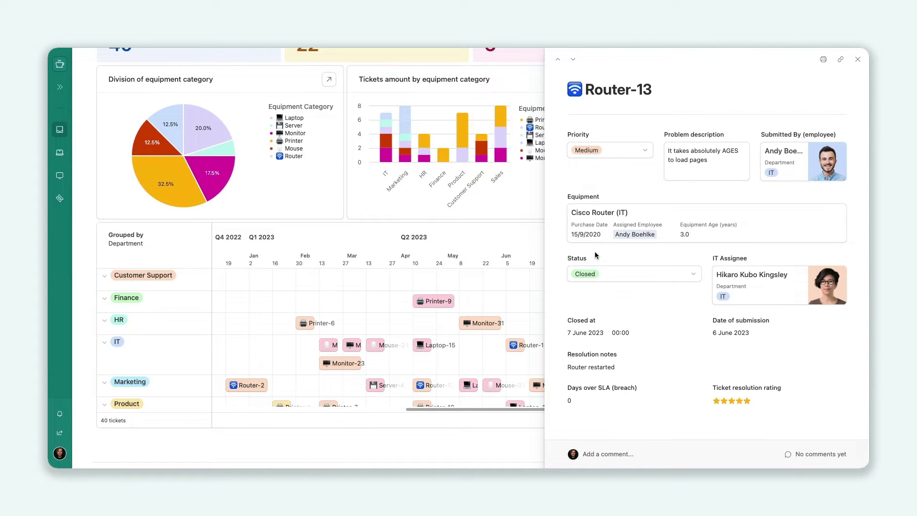
click(857, 60)
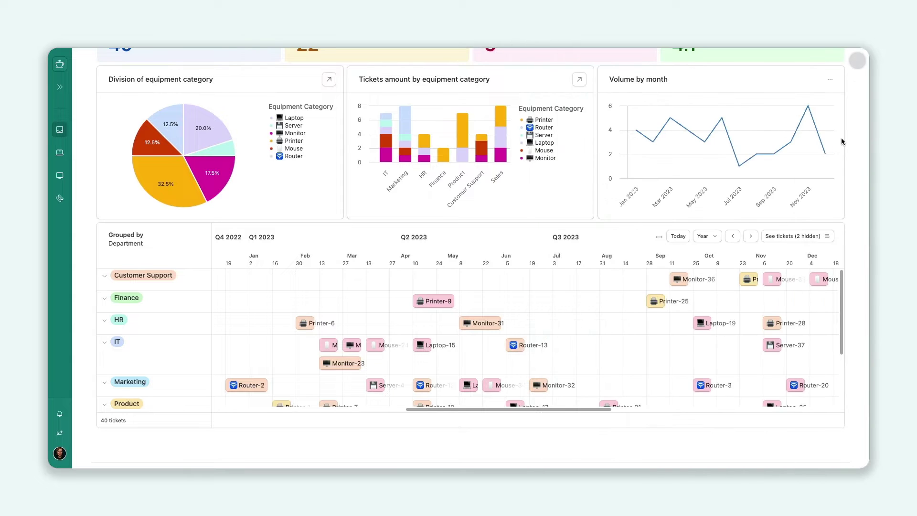
- Filter the dashboard by Priority to show Medium and High tickets
scroll(835, 142, up, 4)
click(124, 173)
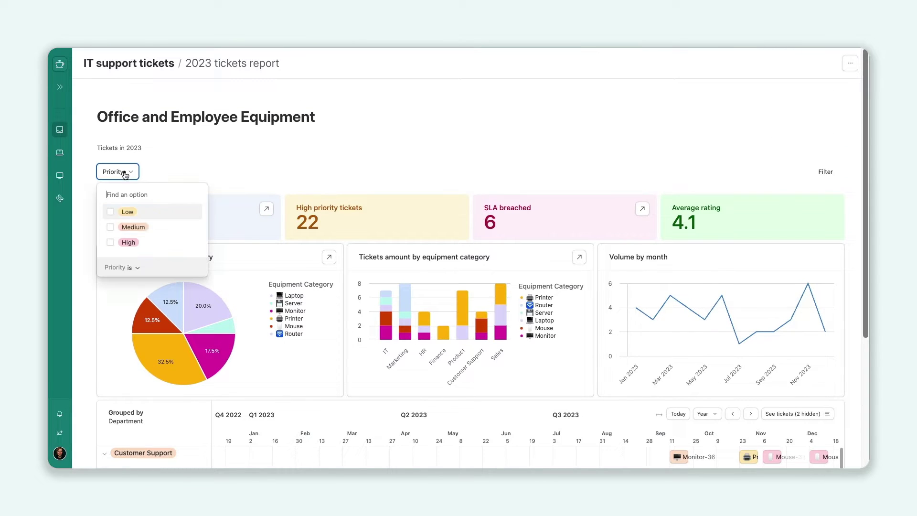
click(134, 227)
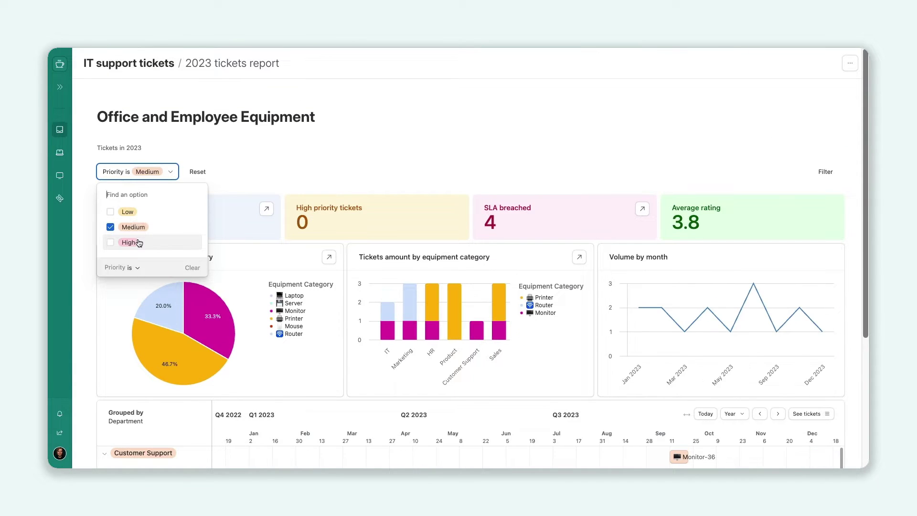
click(139, 243)
click(280, 151)
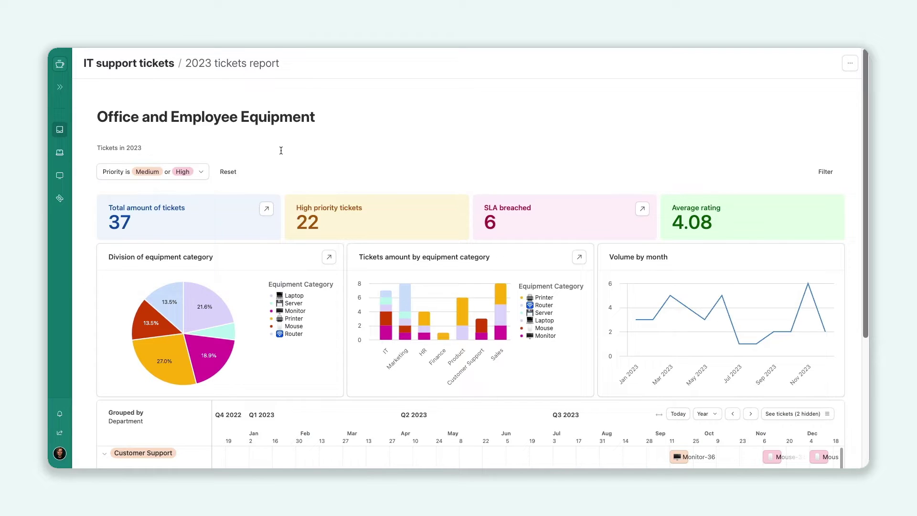
click(280, 151)
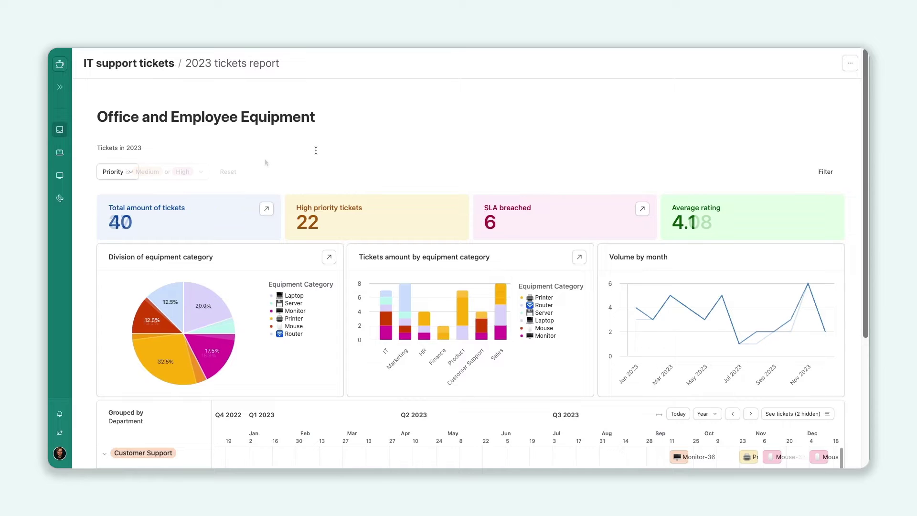
- Review the SLA breached tickets in detail, then close them
click(642, 210)
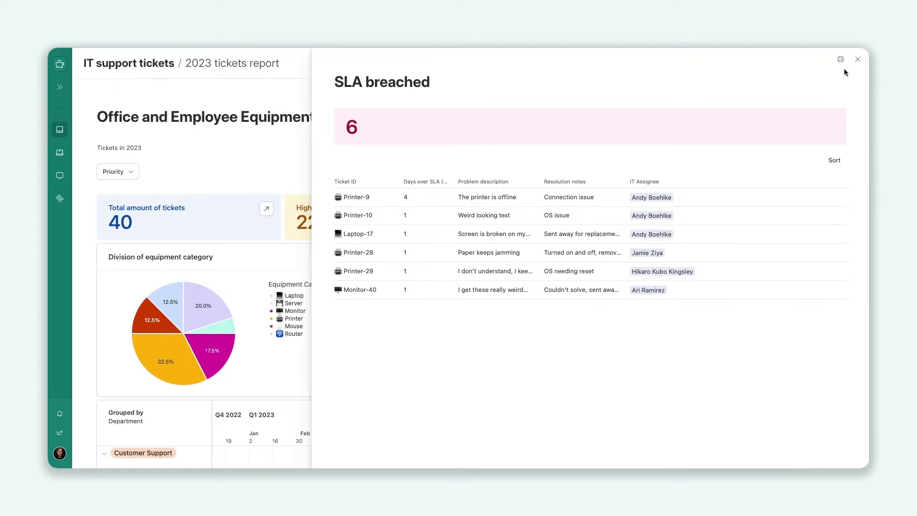
click(857, 60)
scroll(483, 214, down, 2)
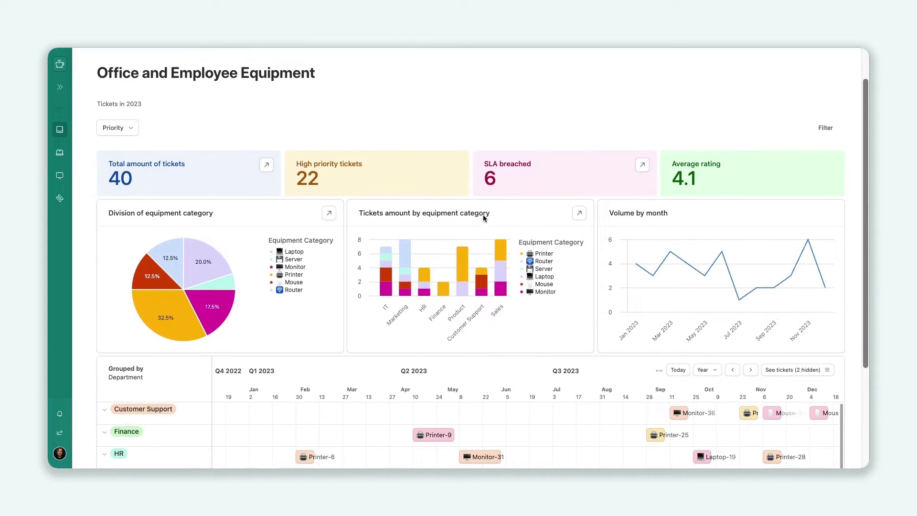
- Enlarge the tickets-by-equipment-category chart and browse its Printer, Monitor and Mouse tickets
click(578, 204)
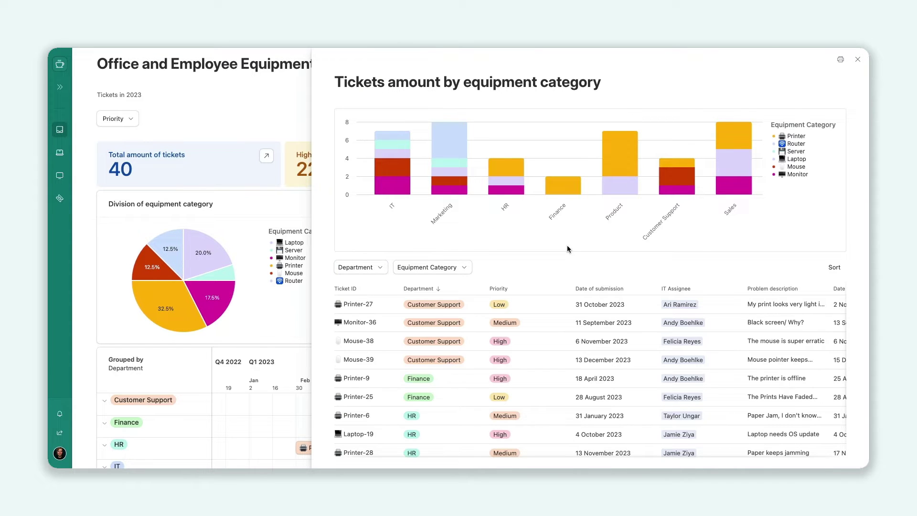
click(508, 168)
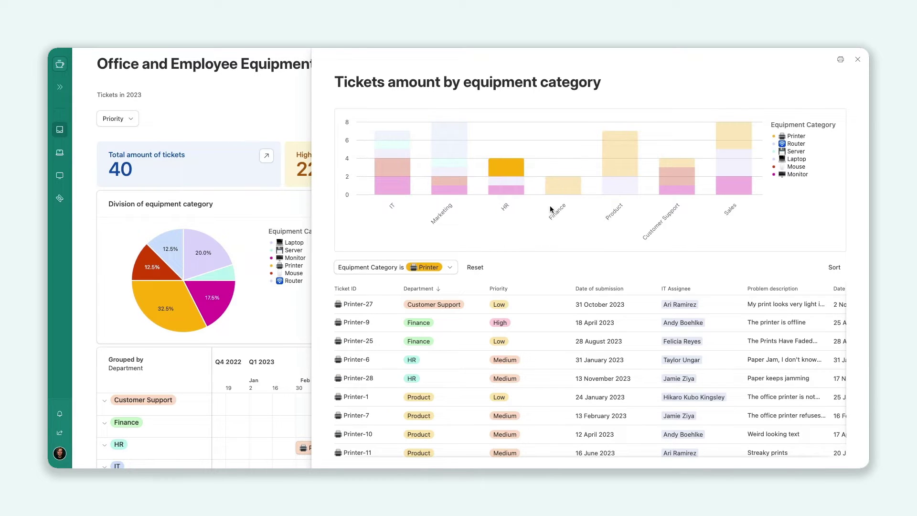
click(513, 191)
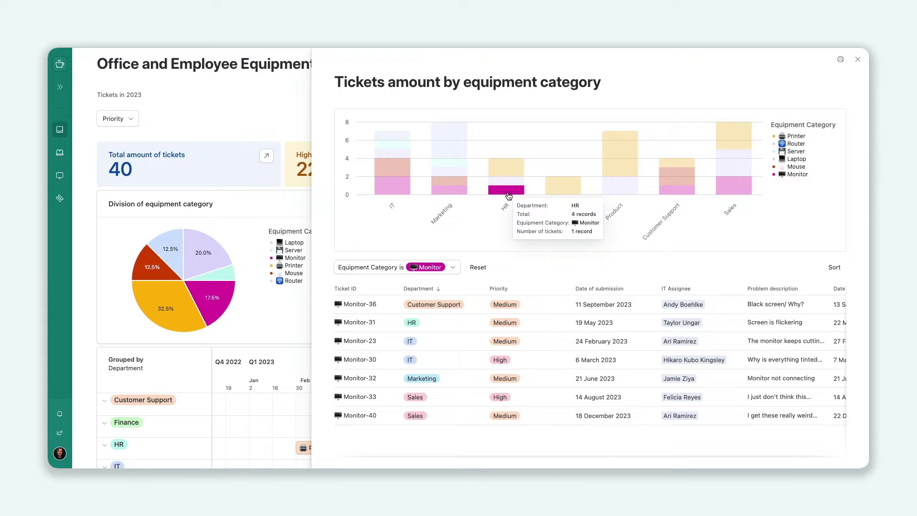
click(385, 172)
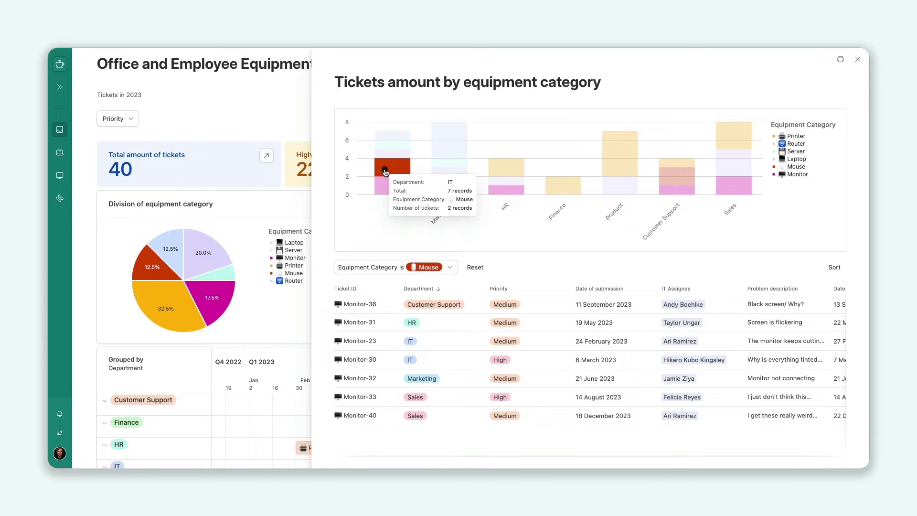
click(855, 60)
scroll(832, 98, up, 2)
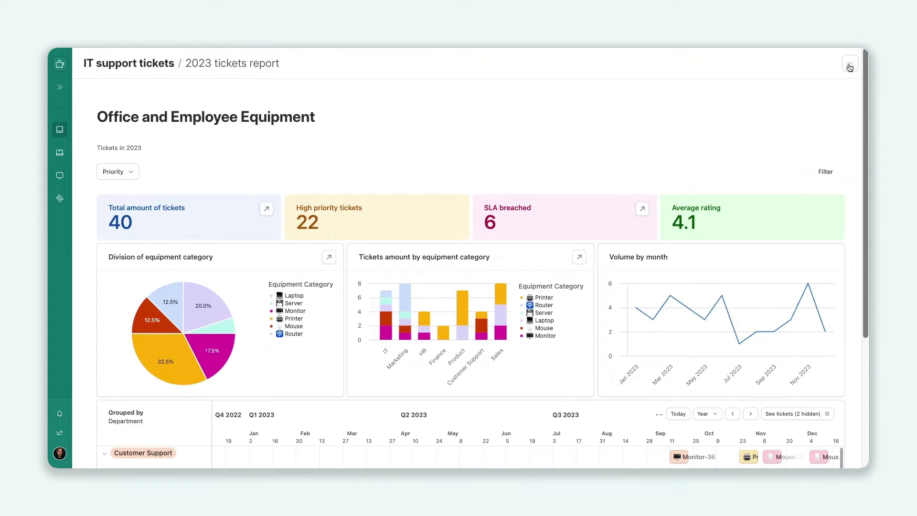
- Check the page and Volume by month menus, then view the underlying Tickets data
click(850, 65)
click(829, 257)
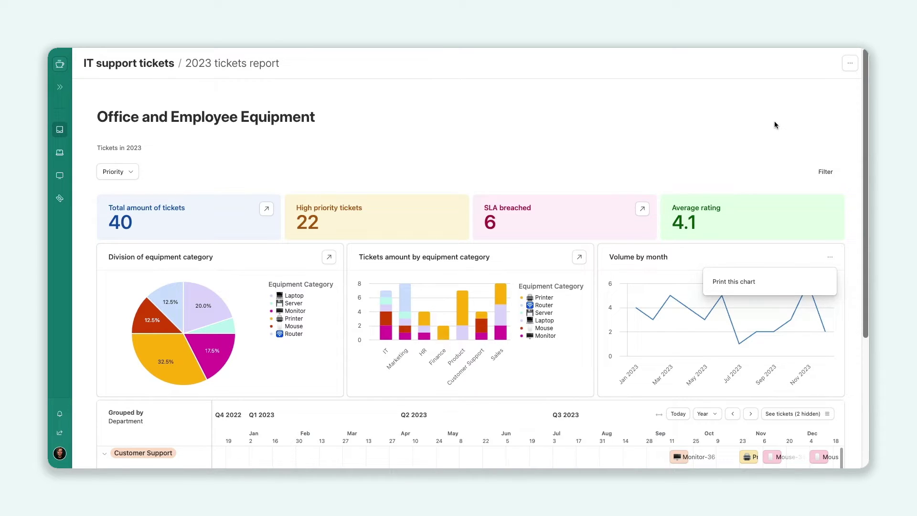
click(59, 64)
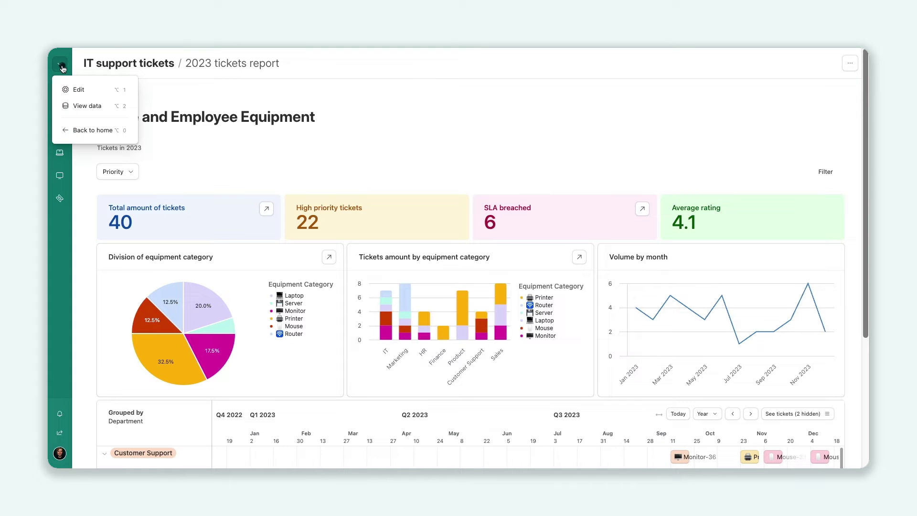
click(86, 107)
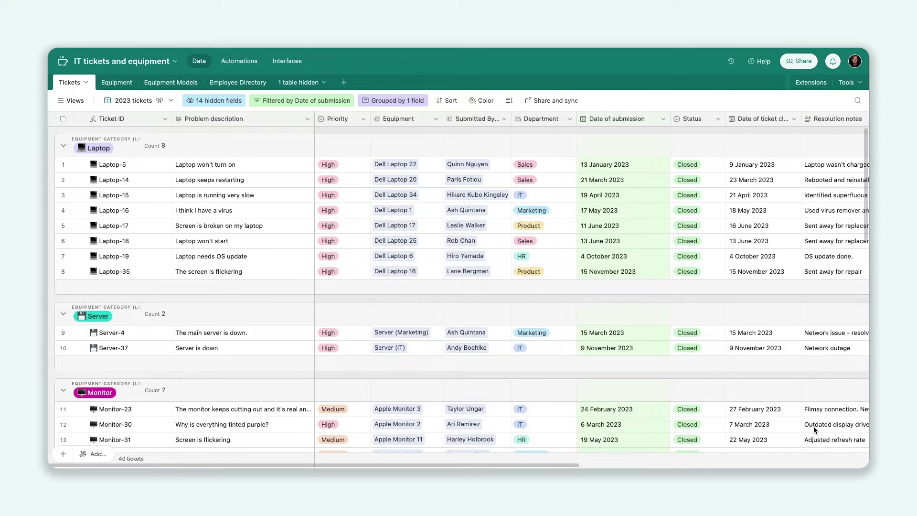
- Scroll the Tickets grid right to the Equipment type column, then return to the dashboard
scroll(813, 426, right, 5)
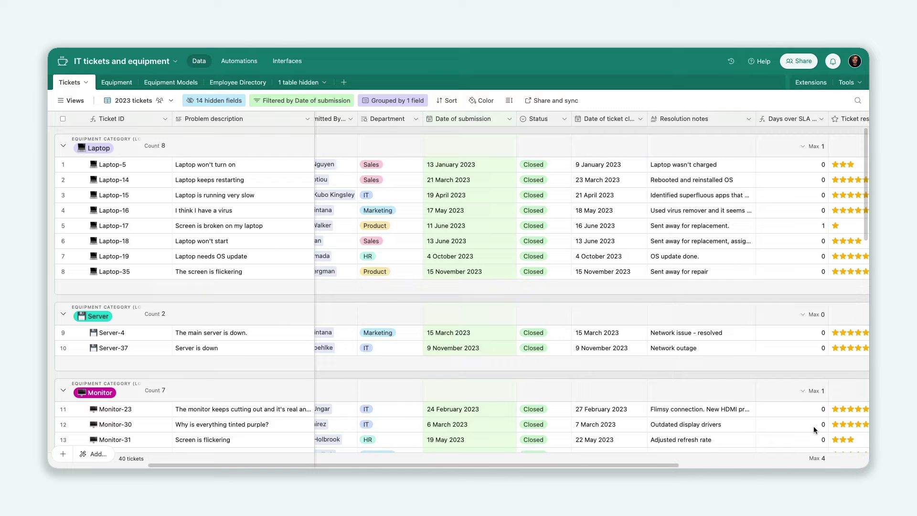
scroll(813, 426, right, 5)
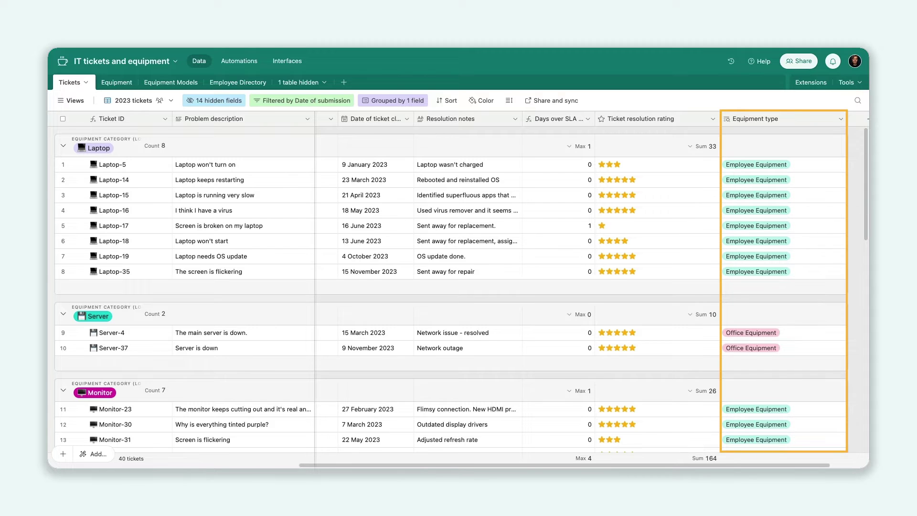
click(288, 62)
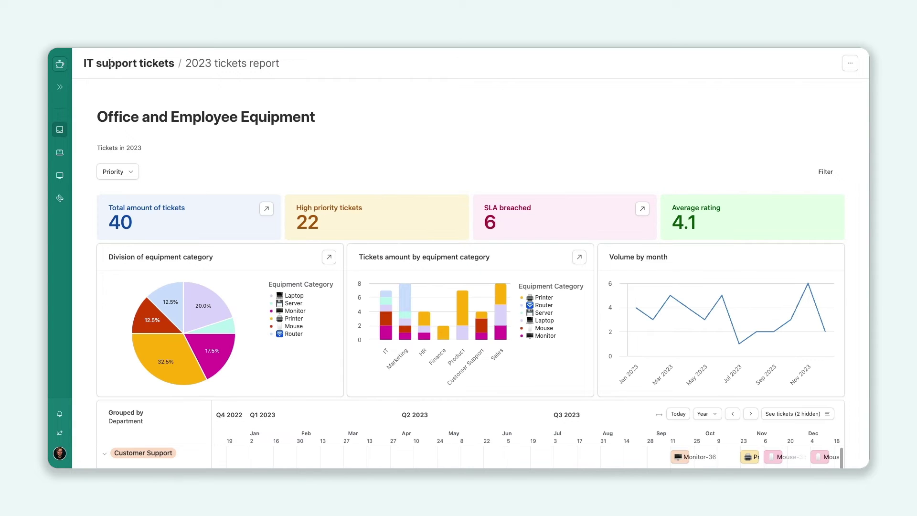
- Put the 2023 tickets report interface into edit mode with its page list shown
click(60, 64)
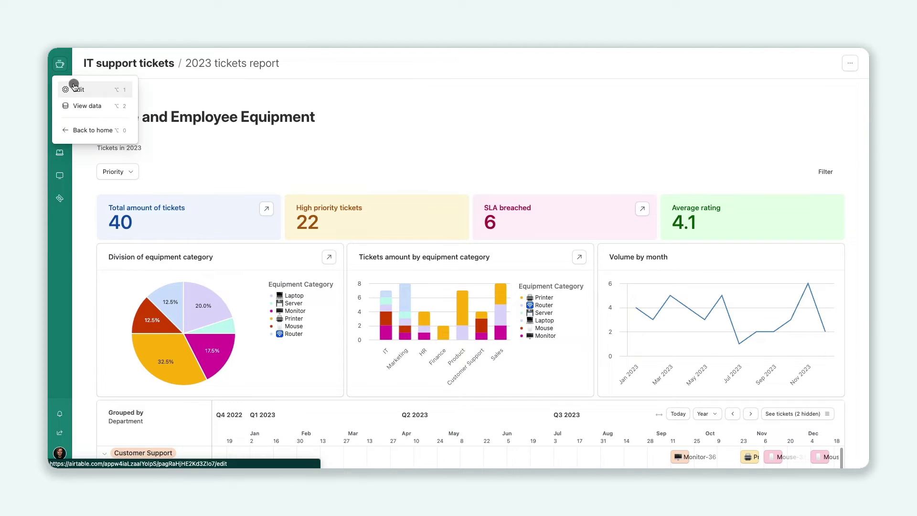
click(74, 88)
click(69, 88)
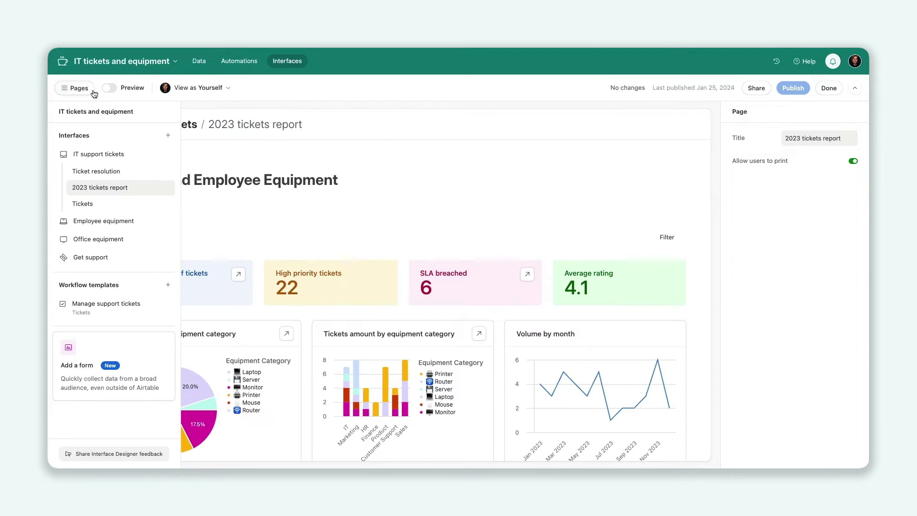
- Try adding a Dashboard page, cancel at the table connection, and hide the page list
click(168, 136)
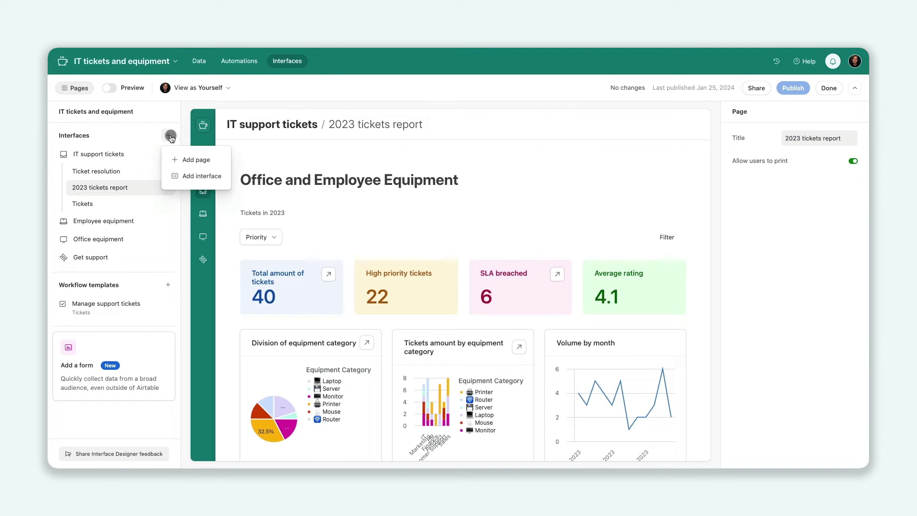
click(196, 158)
click(310, 322)
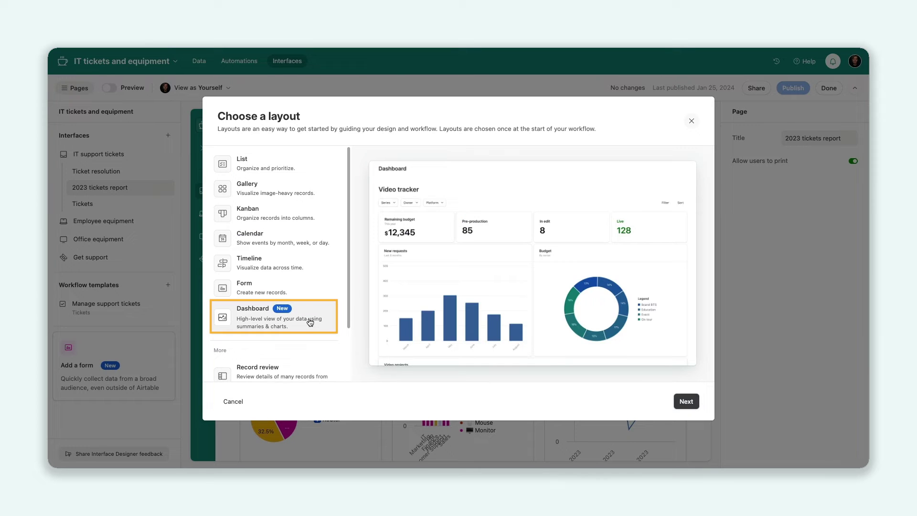
click(683, 404)
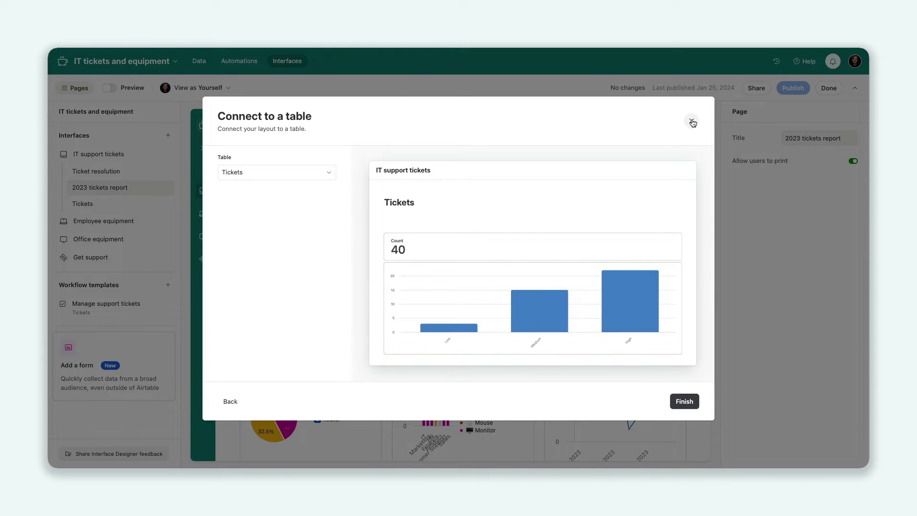
click(693, 123)
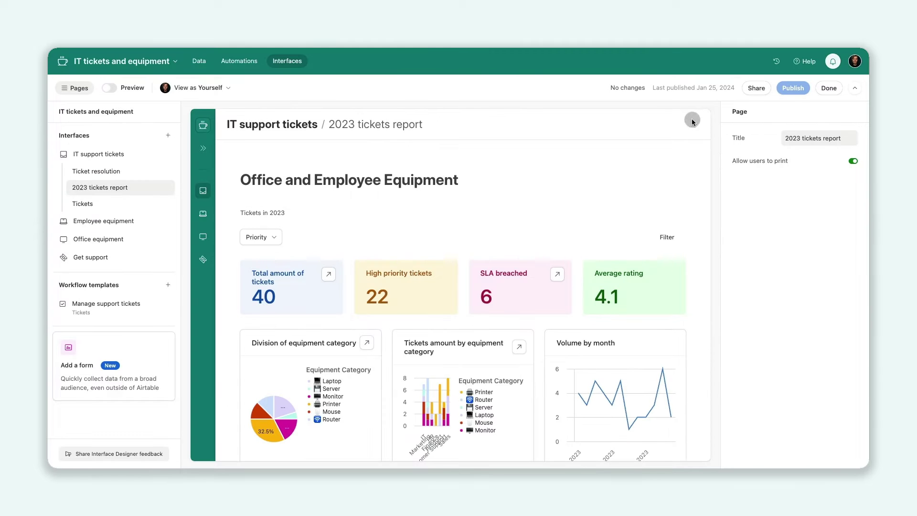
click(75, 89)
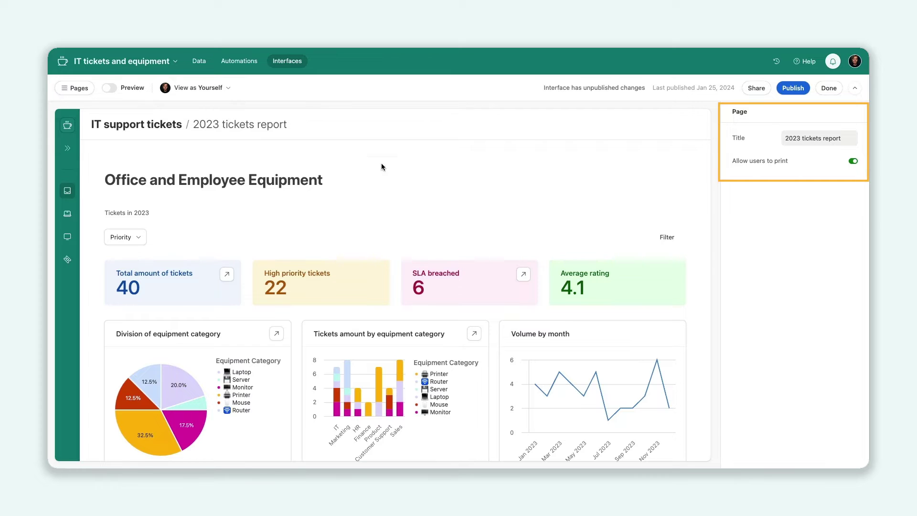
- Select the dashboard's outer group to show its Group properties with Tickets as source
click(391, 163)
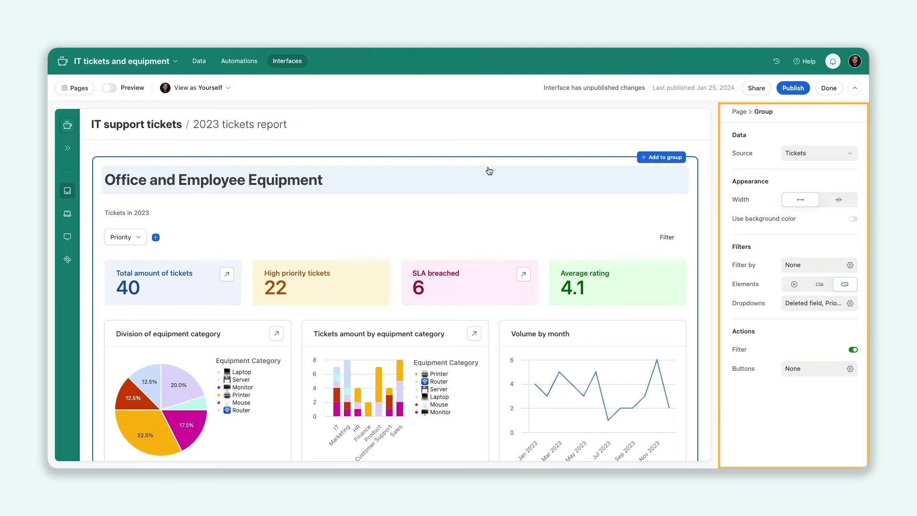
- Keep Tickets as source, try narrow width and background colour, then restore Wide with no background
click(791, 152)
click(791, 152)
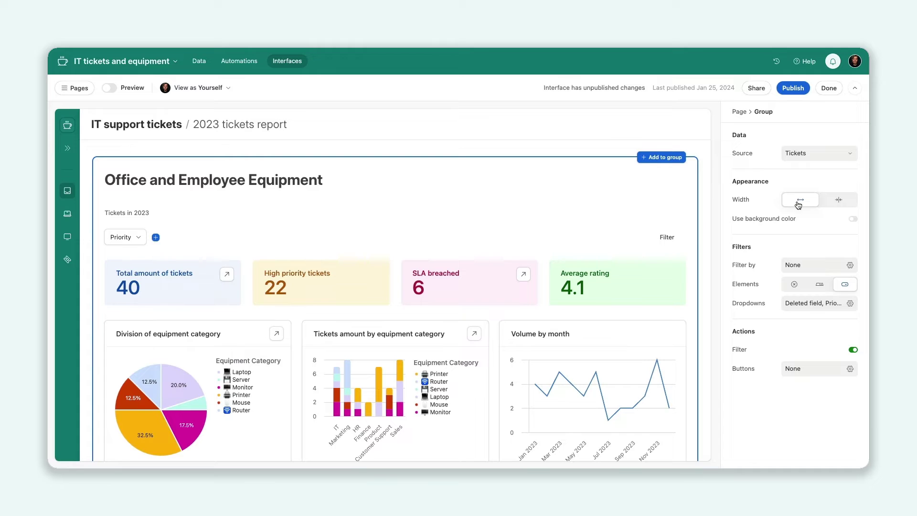
click(831, 203)
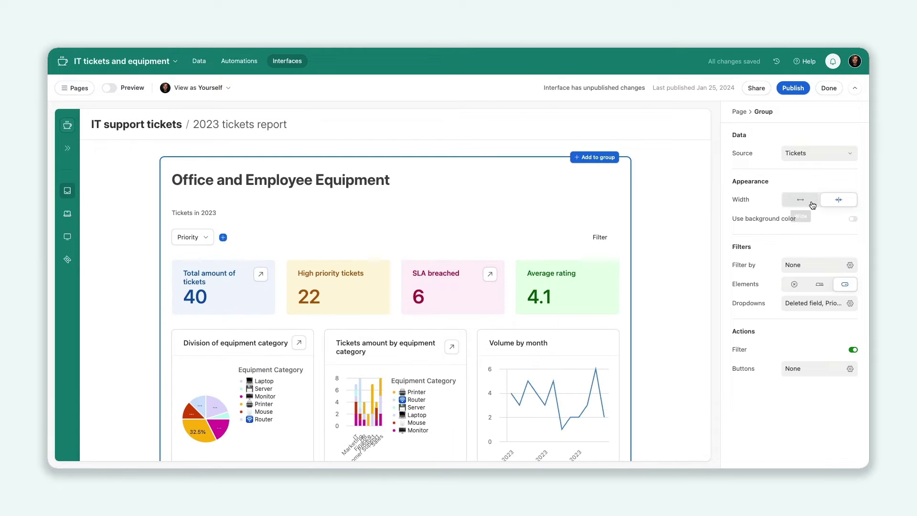
click(853, 219)
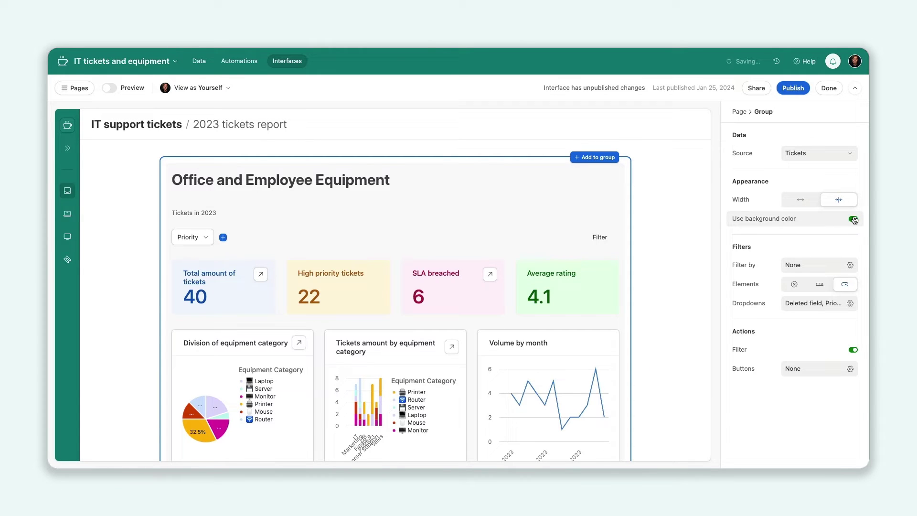
click(852, 219)
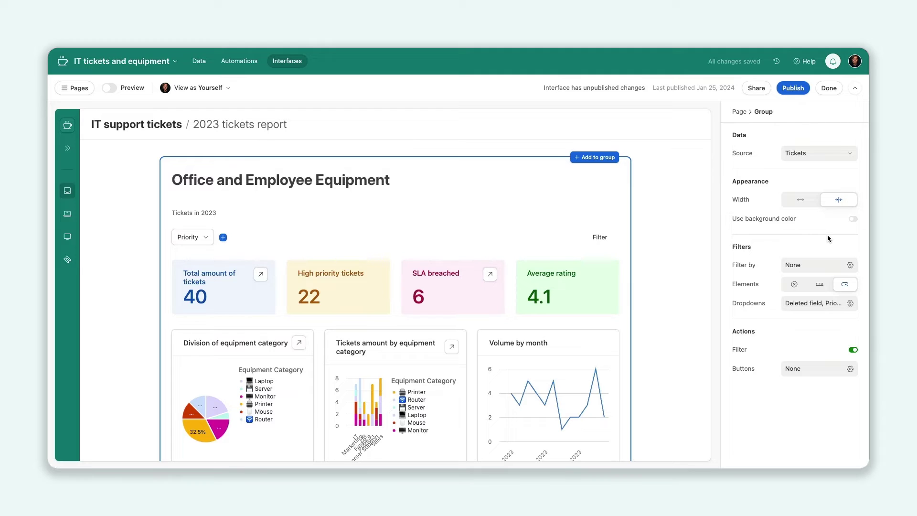
click(802, 199)
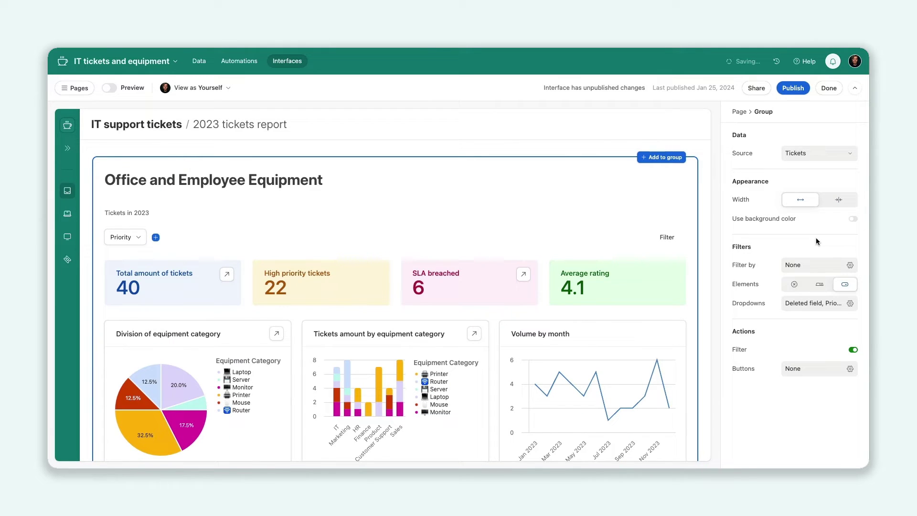
click(795, 265)
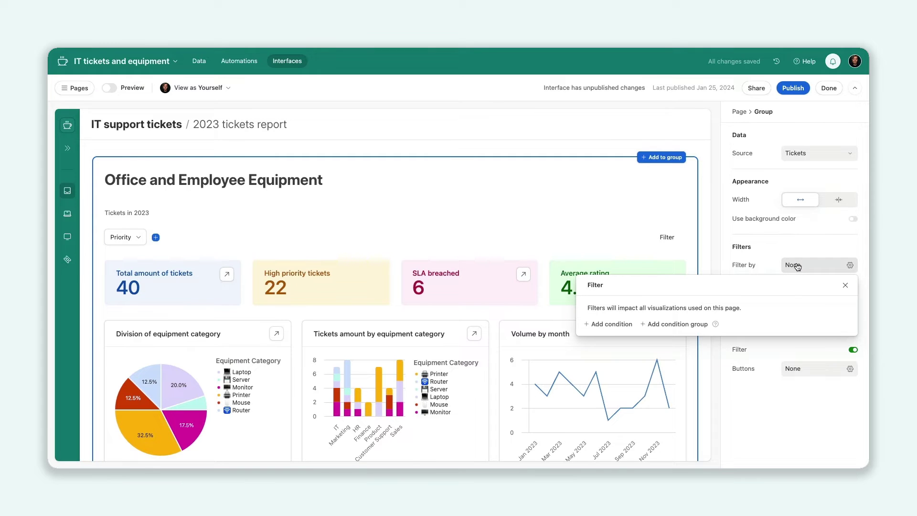
- Add the group filter condition 'Equipment type is exactly Office Equipment'
click(611, 324)
click(647, 328)
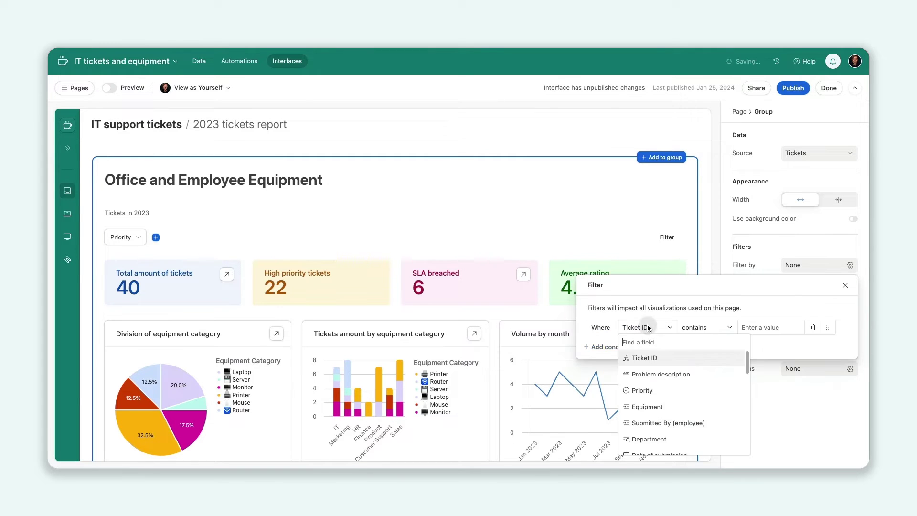
scroll(669, 396, down, 5)
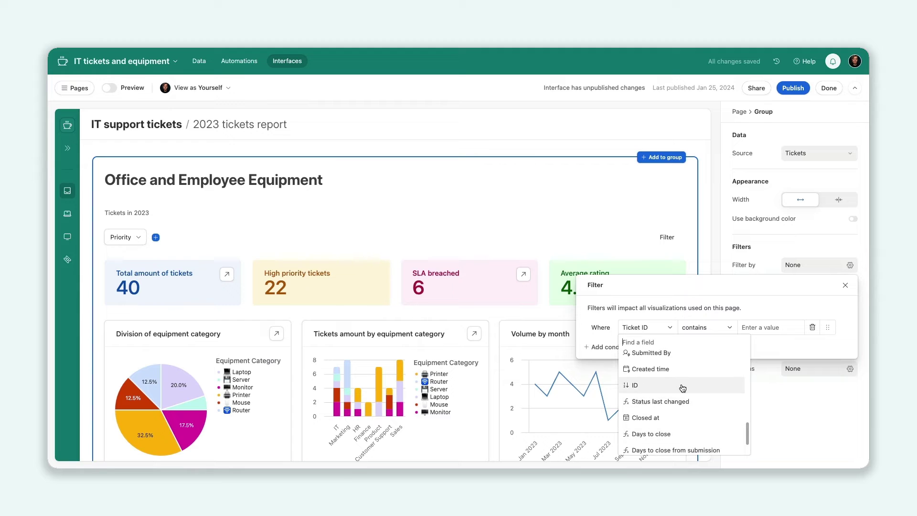
scroll(682, 388, up, 5)
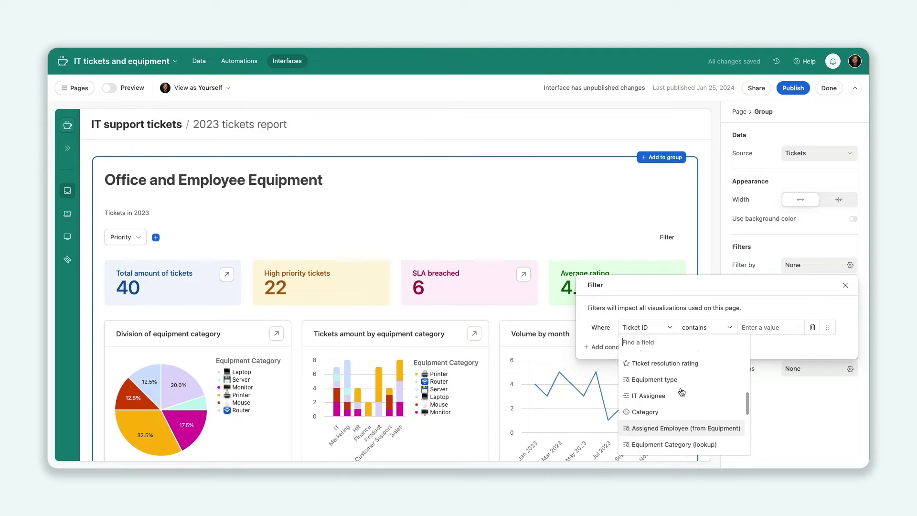
scroll(682, 391, up, 1)
click(681, 398)
click(661, 327)
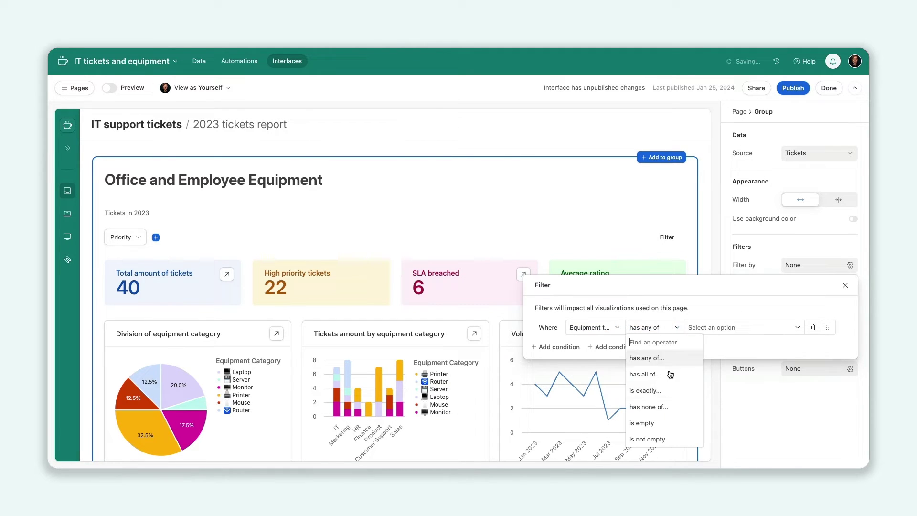
click(676, 389)
click(710, 327)
click(719, 378)
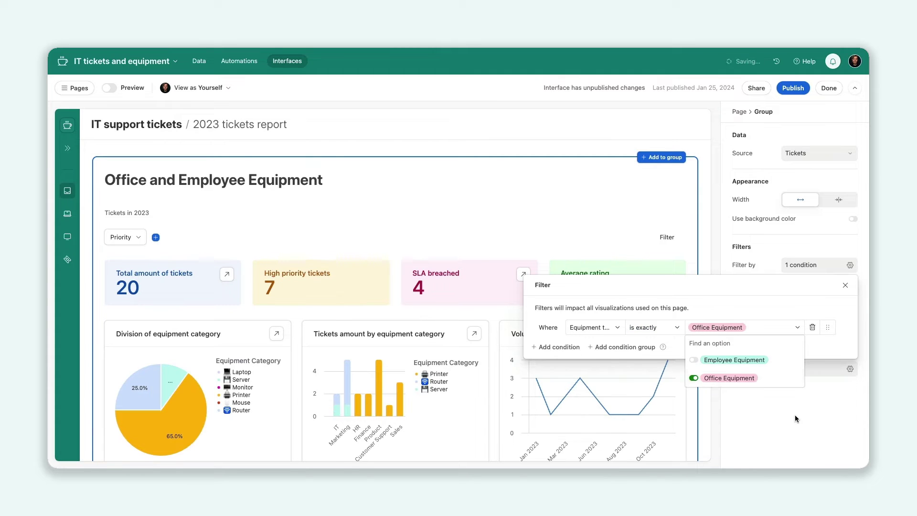
click(794, 411)
click(844, 285)
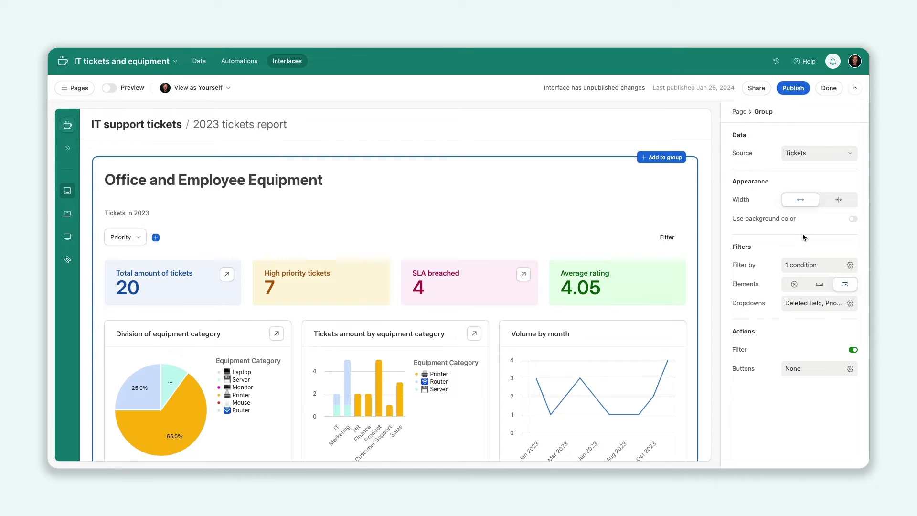
- Add an Equipment Category dropdown filter and test it with Server and Mouse
click(156, 241)
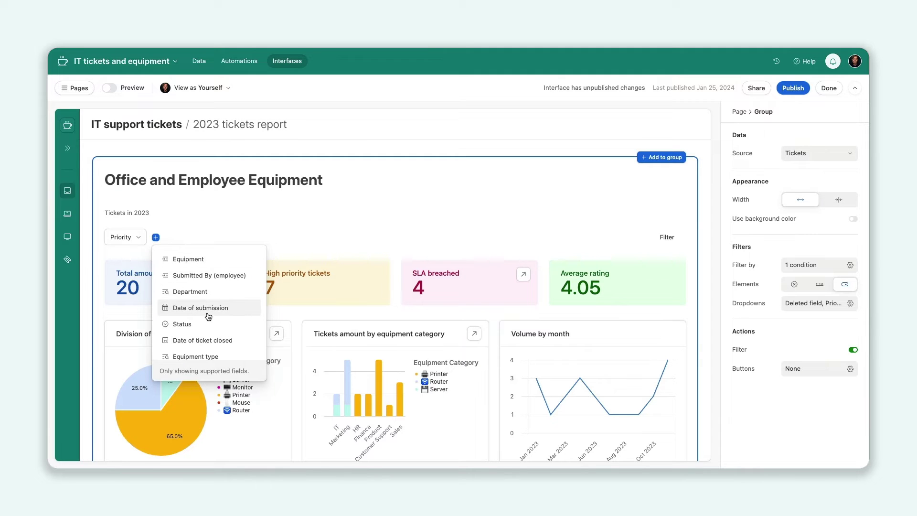
scroll(209, 317, down, 2)
scroll(232, 308, down, 1)
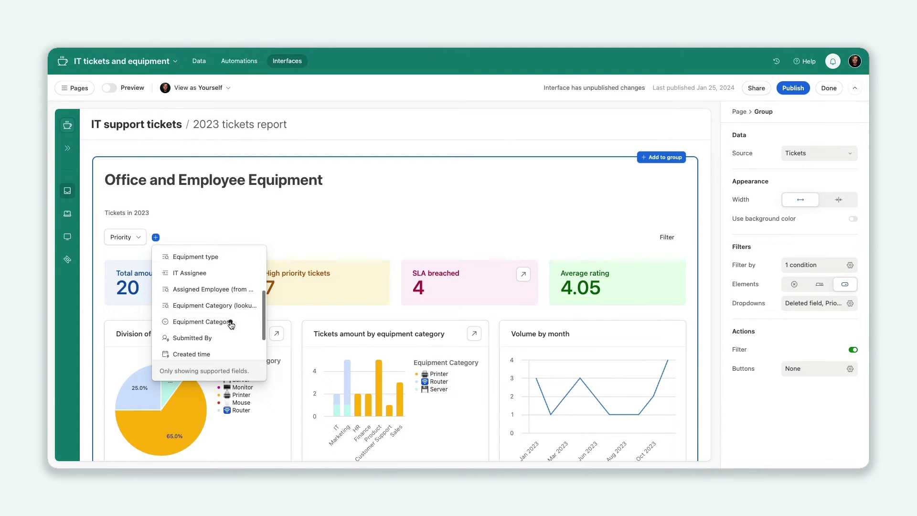
click(233, 321)
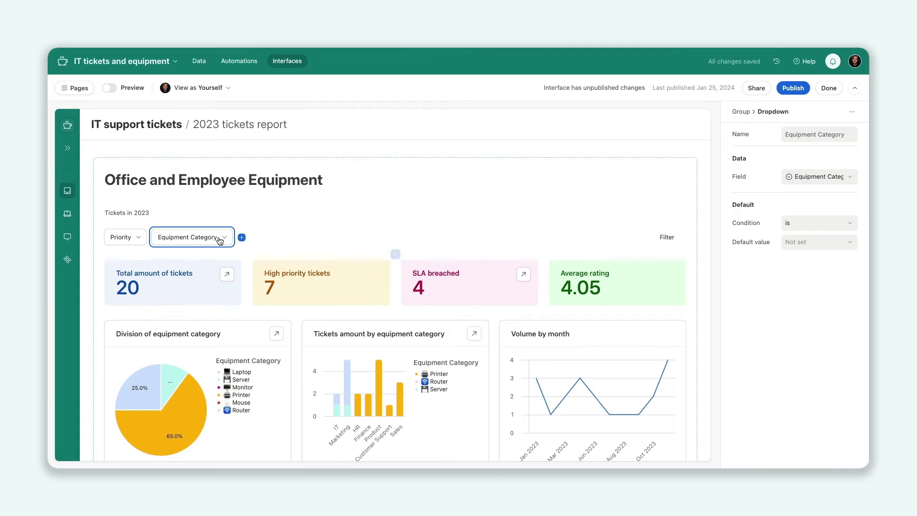
click(218, 242)
click(203, 307)
click(208, 338)
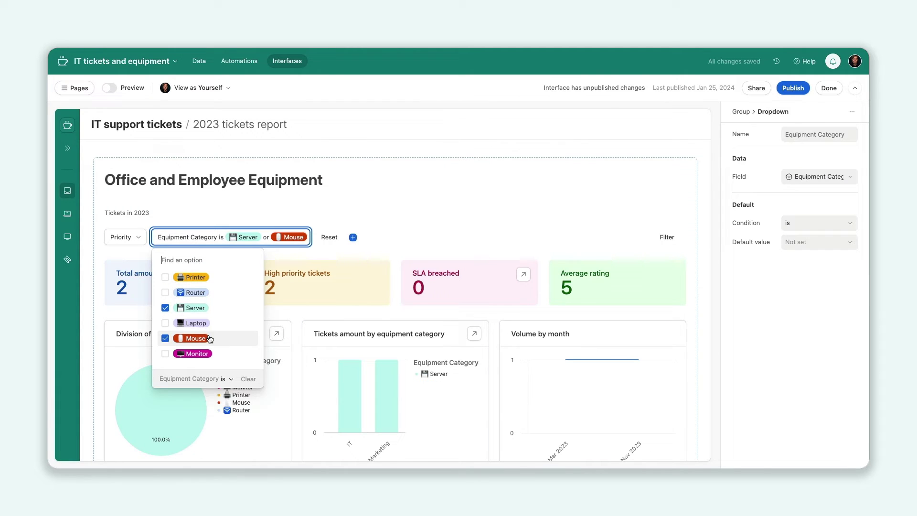
- Reselect the dashboard group and bring up its list of elements to add
click(387, 213)
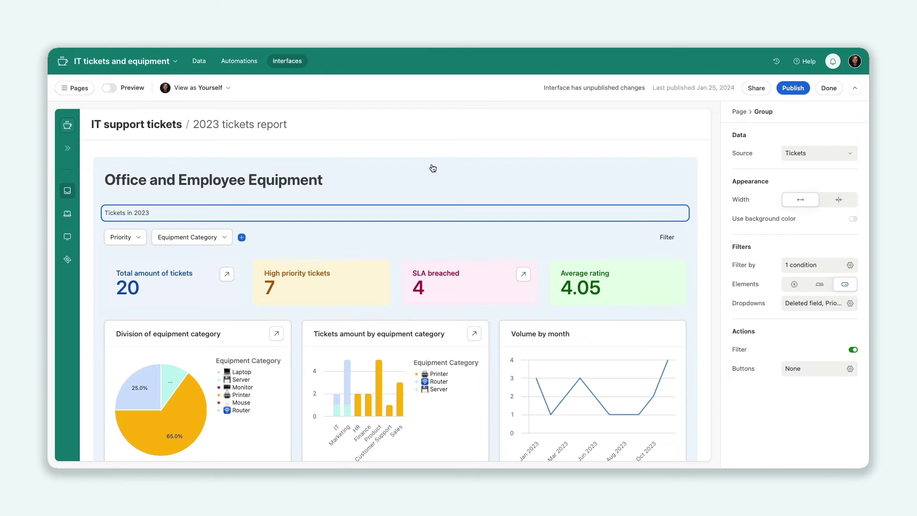
mouse_move(528, 155)
click(666, 158)
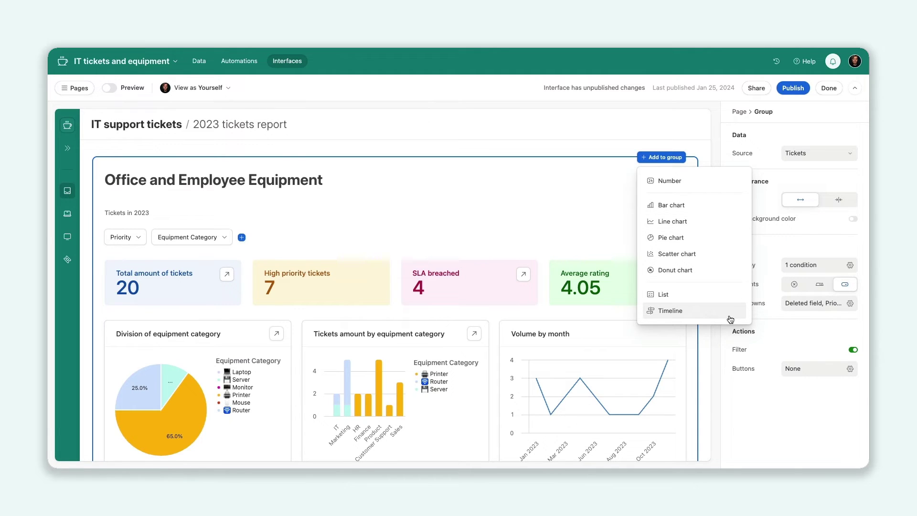
- Move Average rating onto its own row and add a Number card beside it
click(616, 271)
click(604, 298)
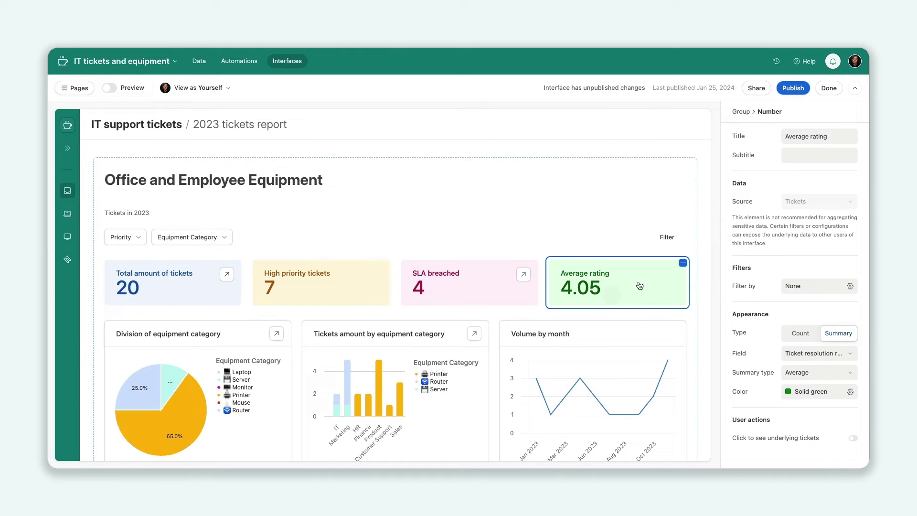
drag(603, 300, 573, 317)
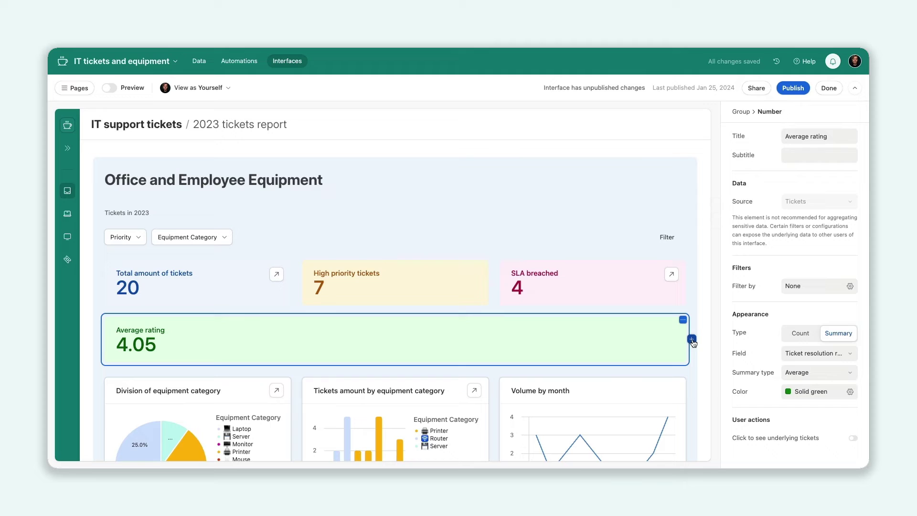
click(692, 340)
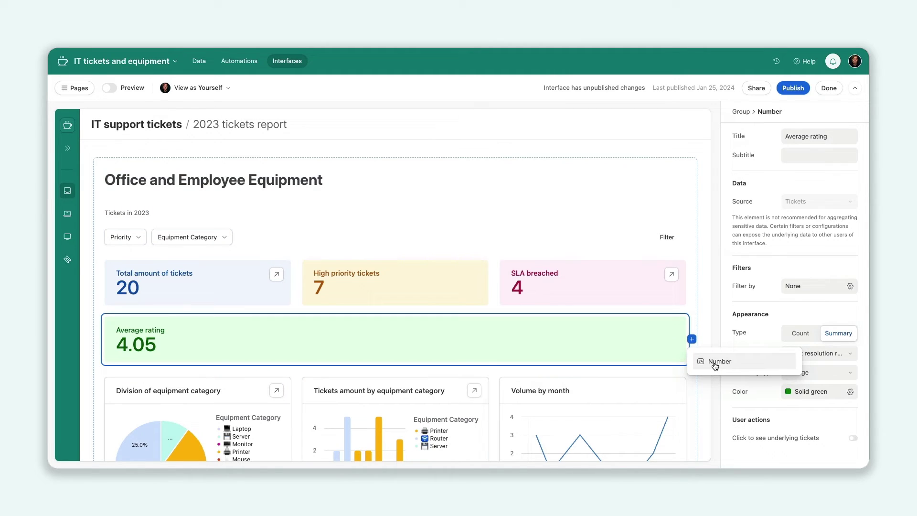
click(715, 363)
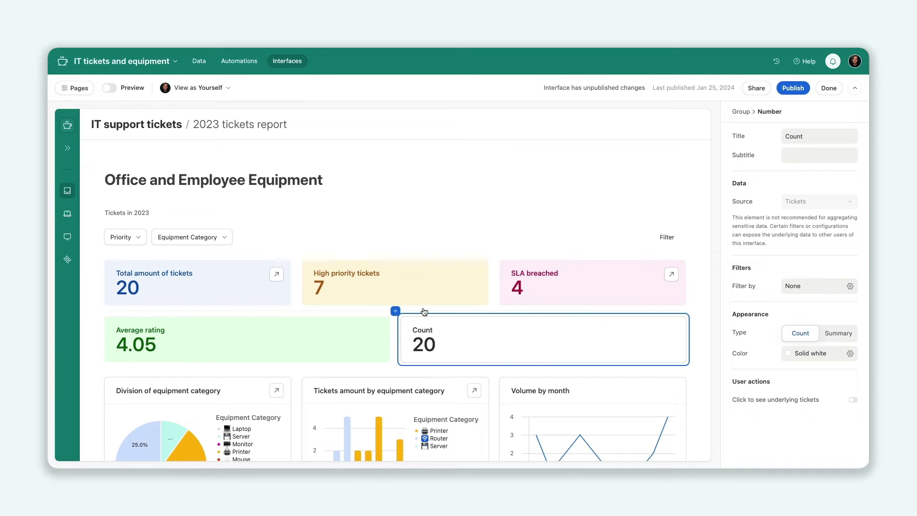
- Duplicate the Average rating card
click(315, 328)
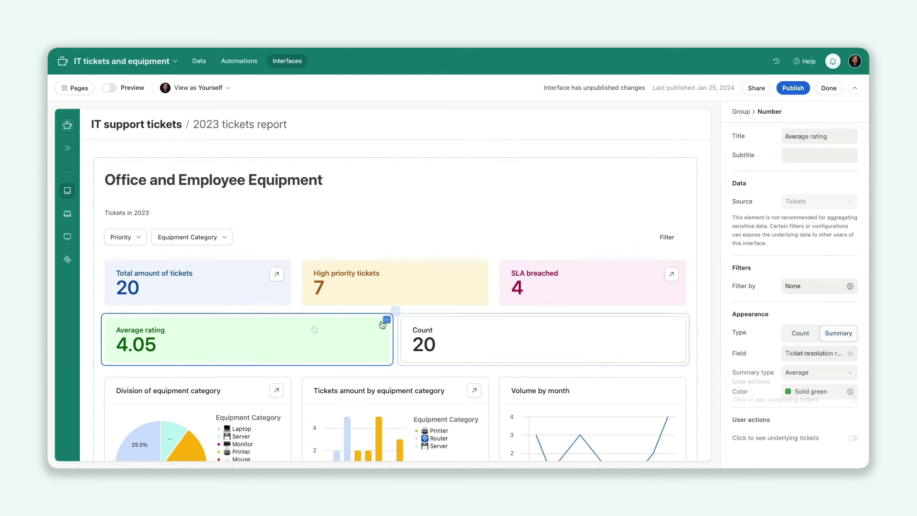
click(385, 320)
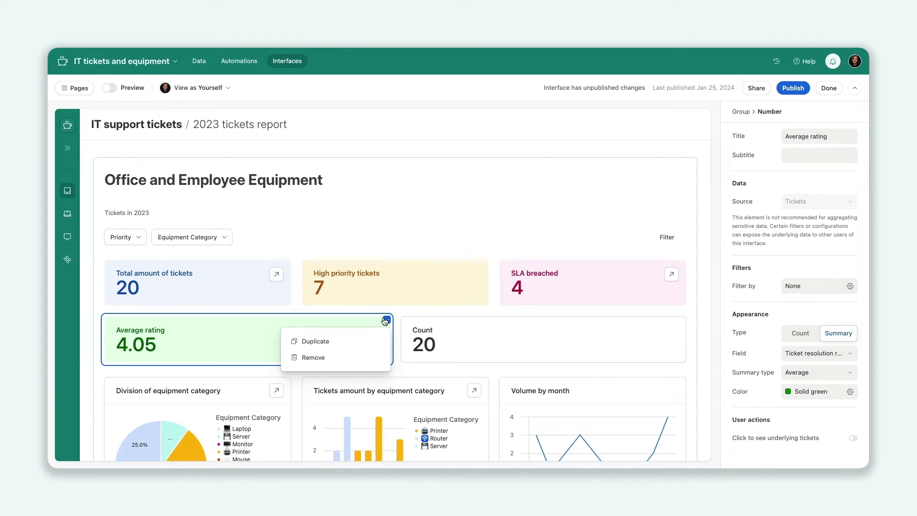
click(357, 341)
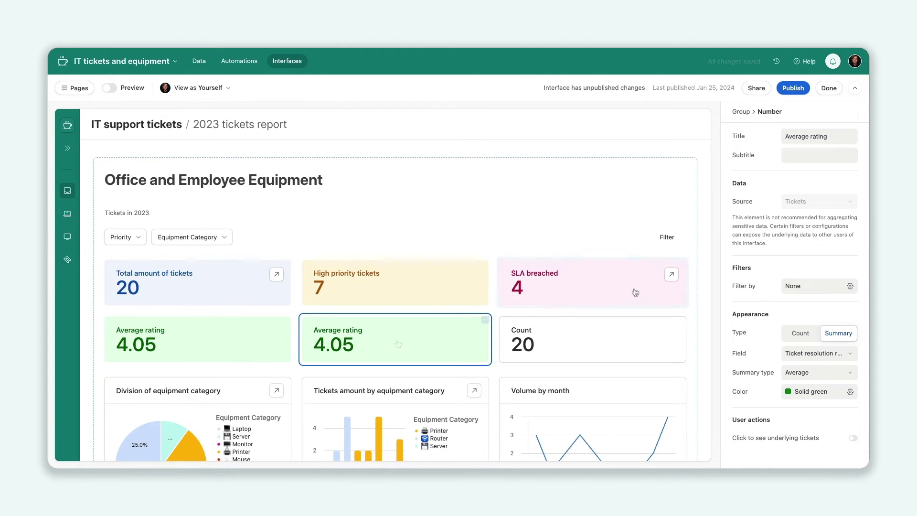
scroll(635, 287, down, 3)
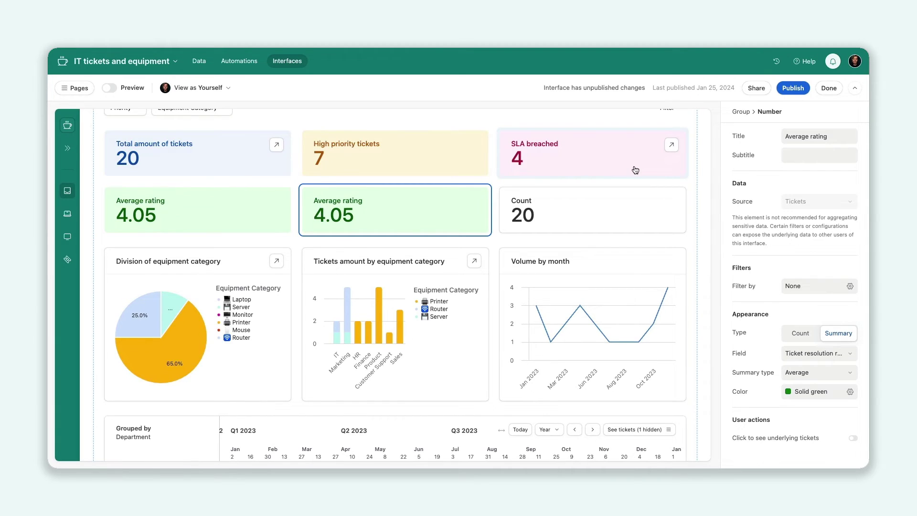
- Make the duplicate average Ticket resolution rating and colour it solid purple
click(791, 158)
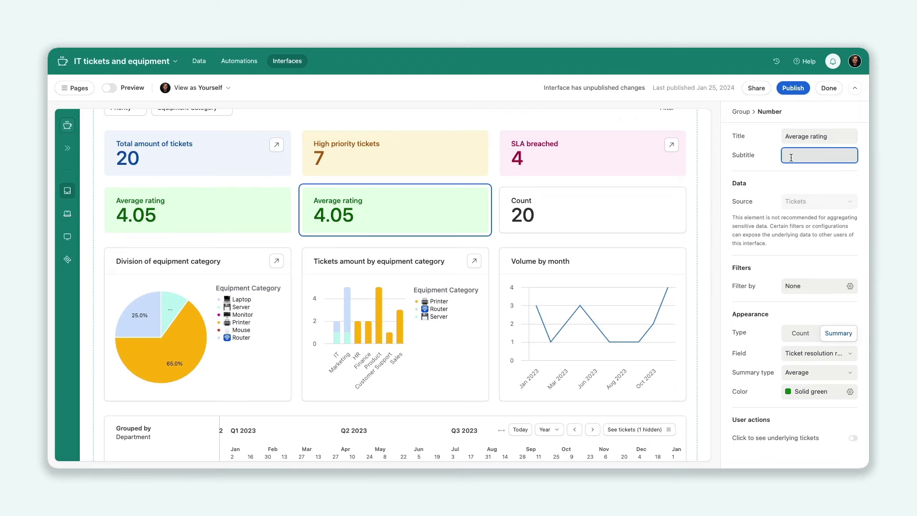
click(811, 288)
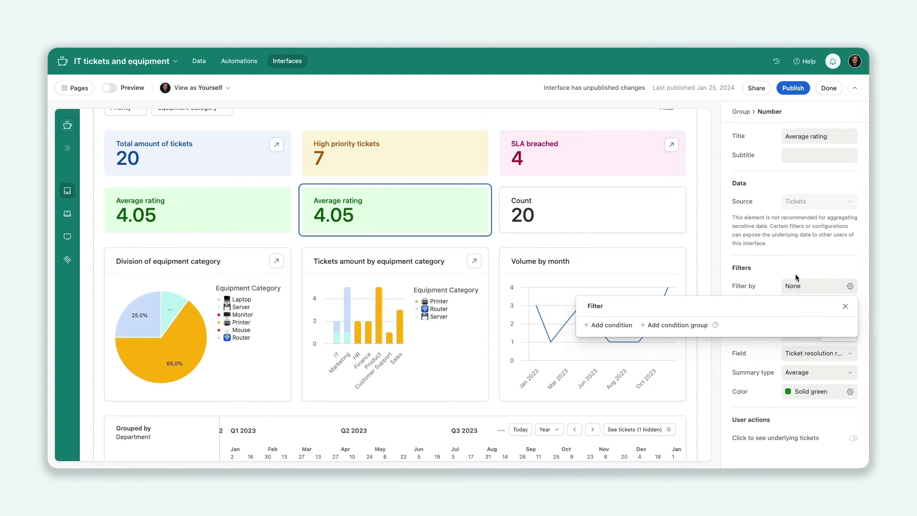
click(783, 266)
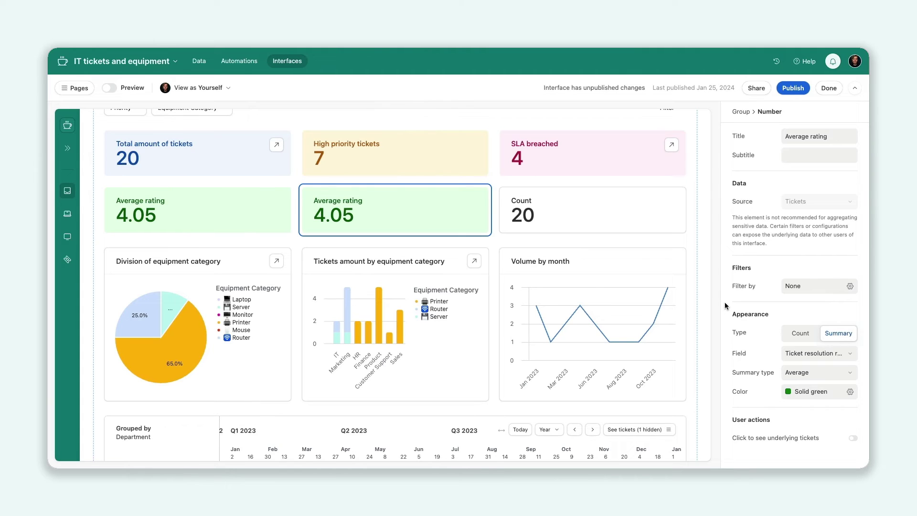
click(819, 357)
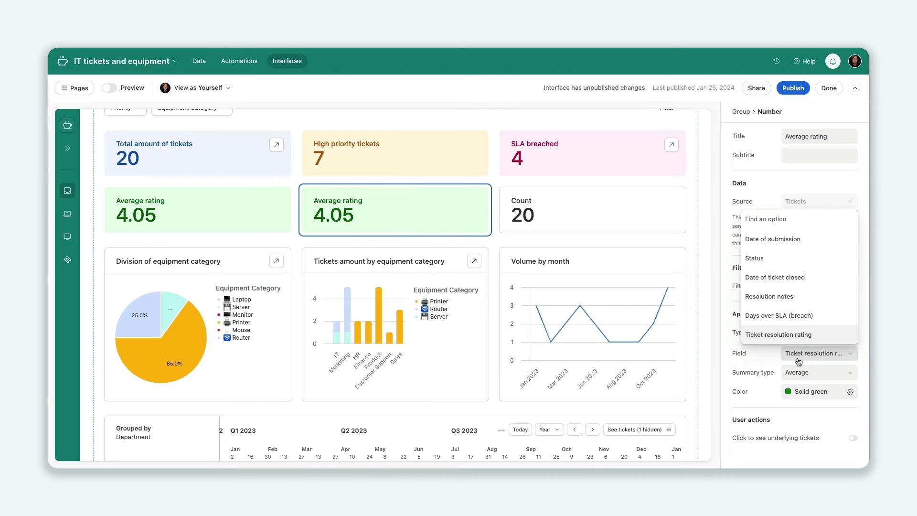
click(790, 378)
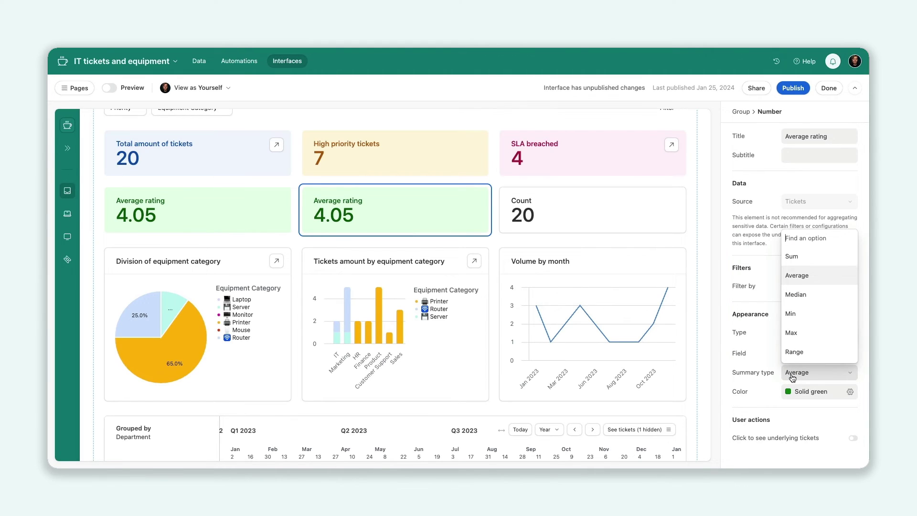
click(769, 381)
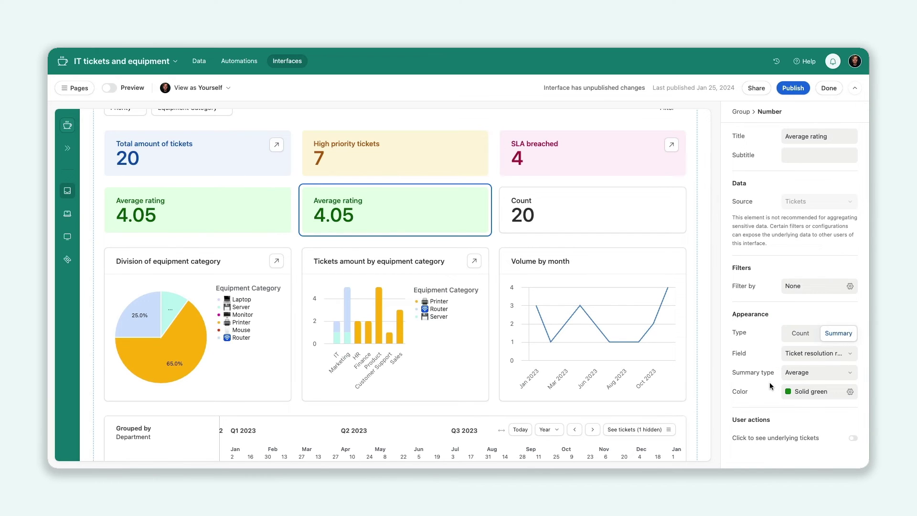
click(817, 396)
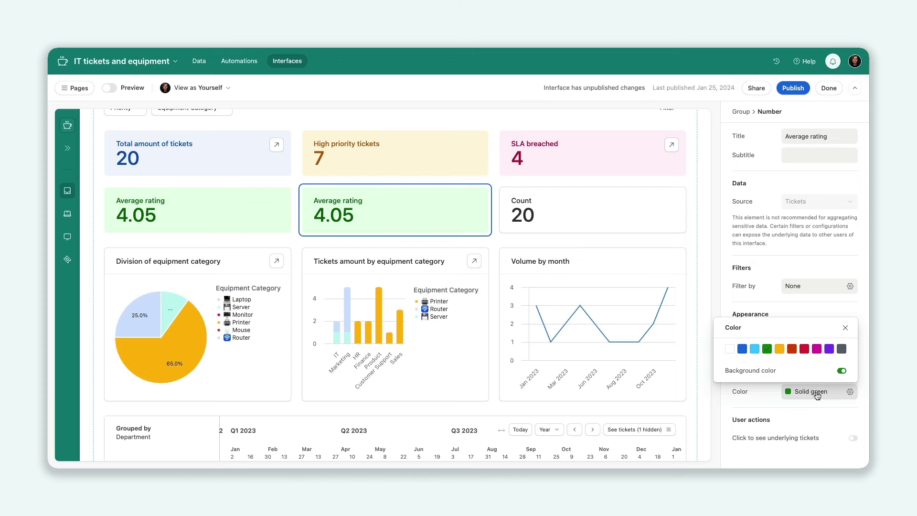
click(843, 371)
click(843, 371)
click(829, 349)
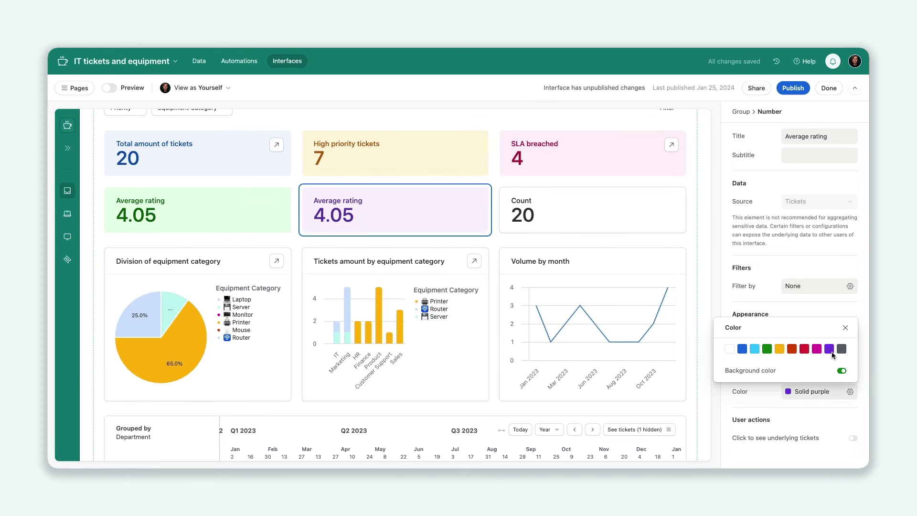
click(774, 409)
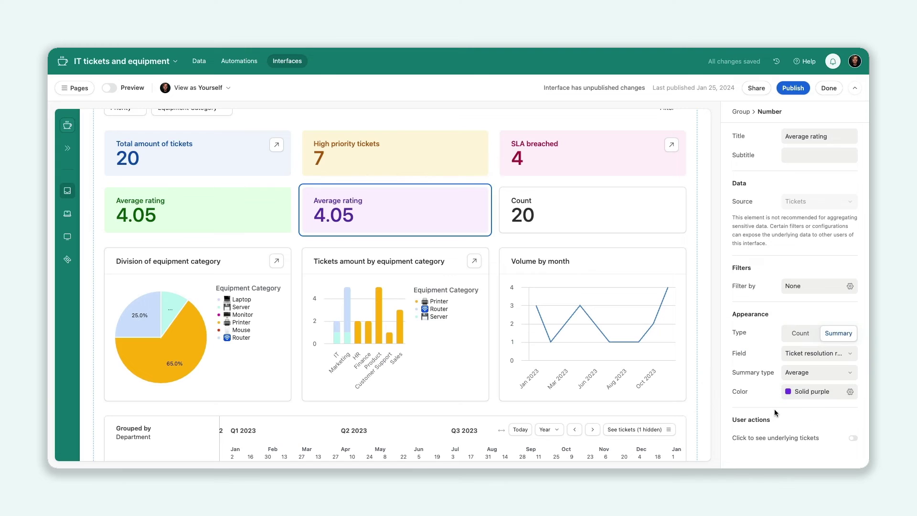
- Show underlying tickets with Created time and Days over SLA columns, opening records in Ticket Detail
click(853, 439)
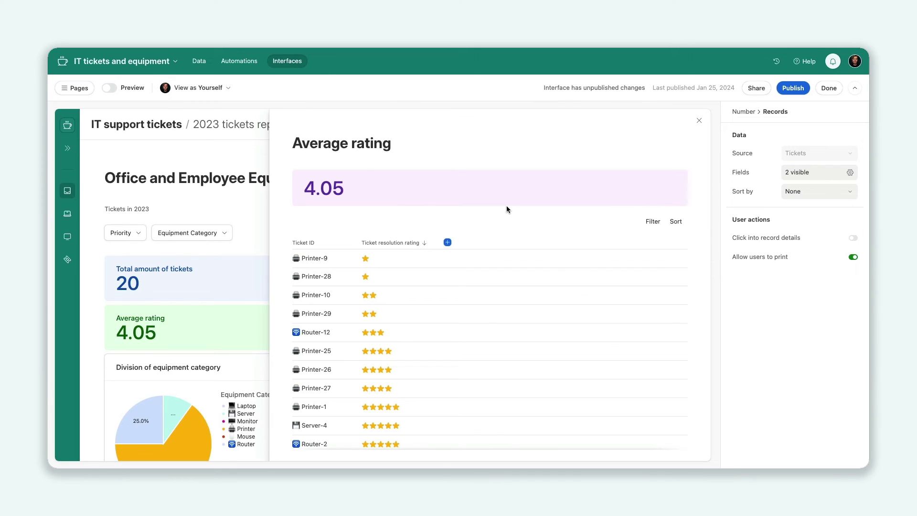
click(447, 242)
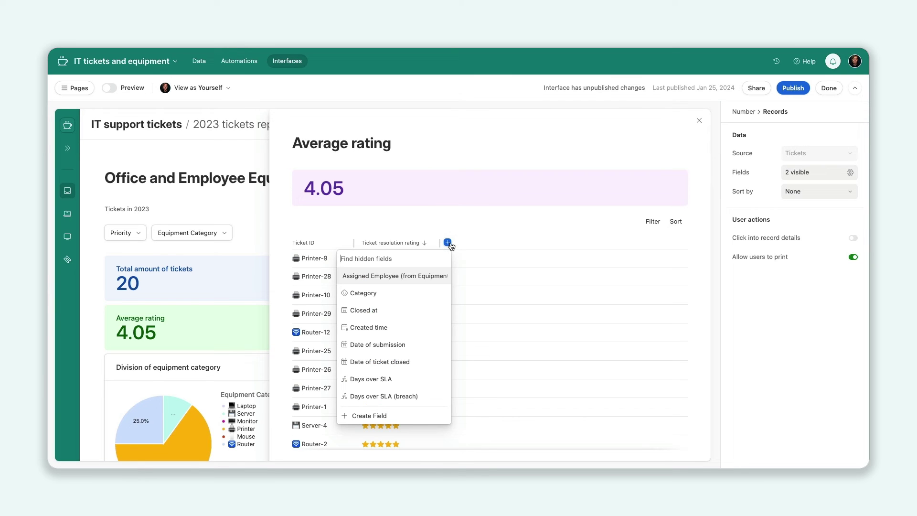
click(397, 325)
click(532, 242)
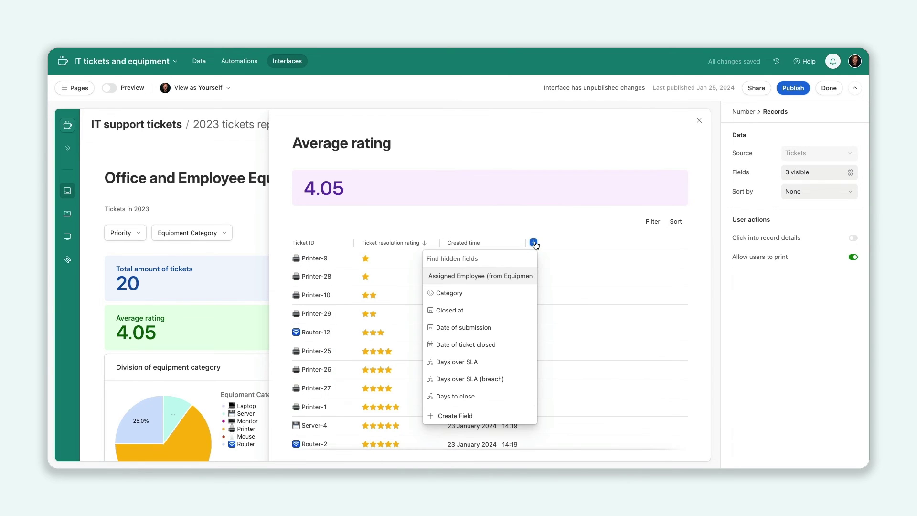
click(472, 361)
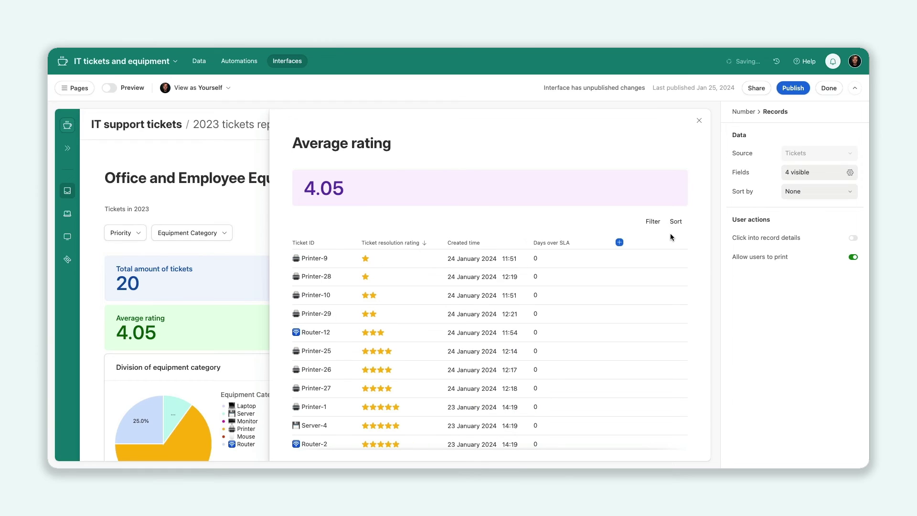
click(853, 238)
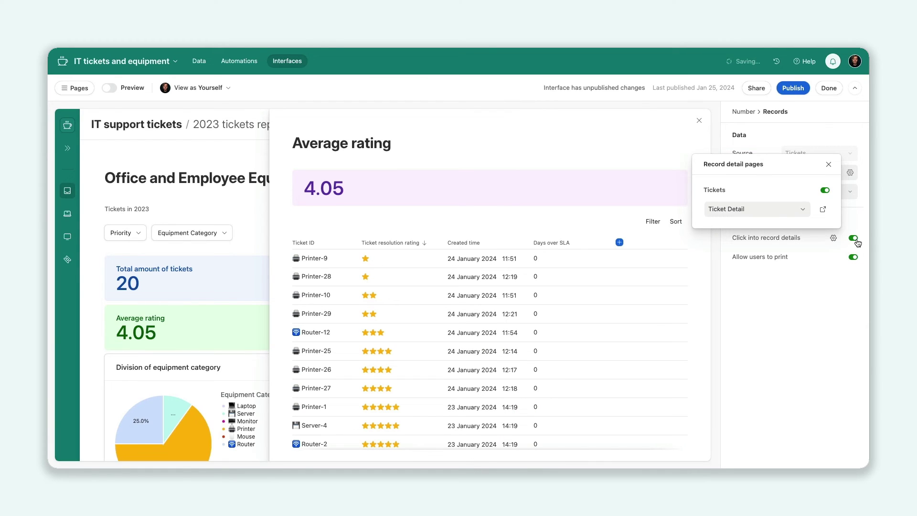
key(Escape)
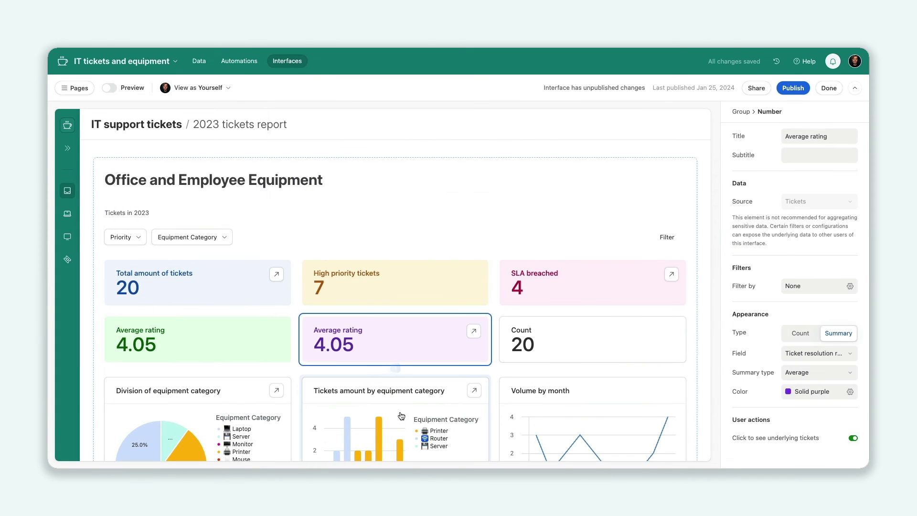
click(397, 390)
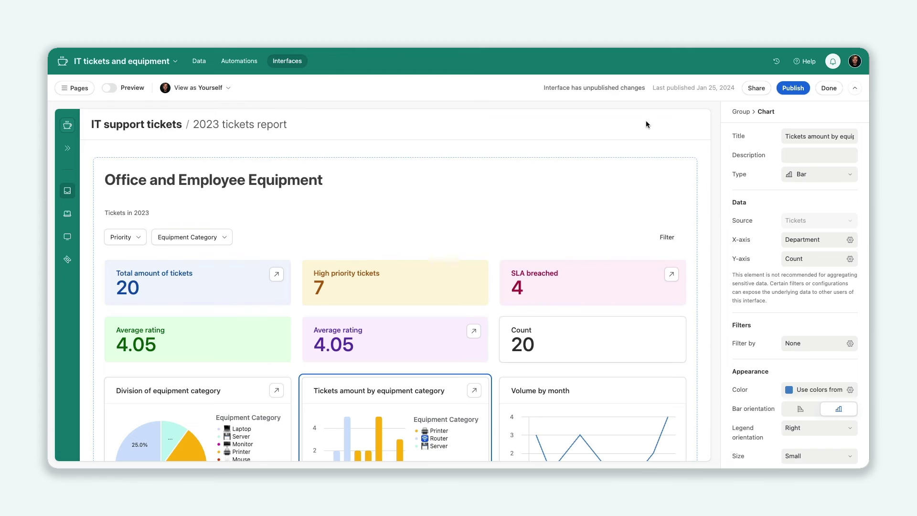
- Preview the category chart as a pie, review its category and value settings, then revert to Bar
click(803, 179)
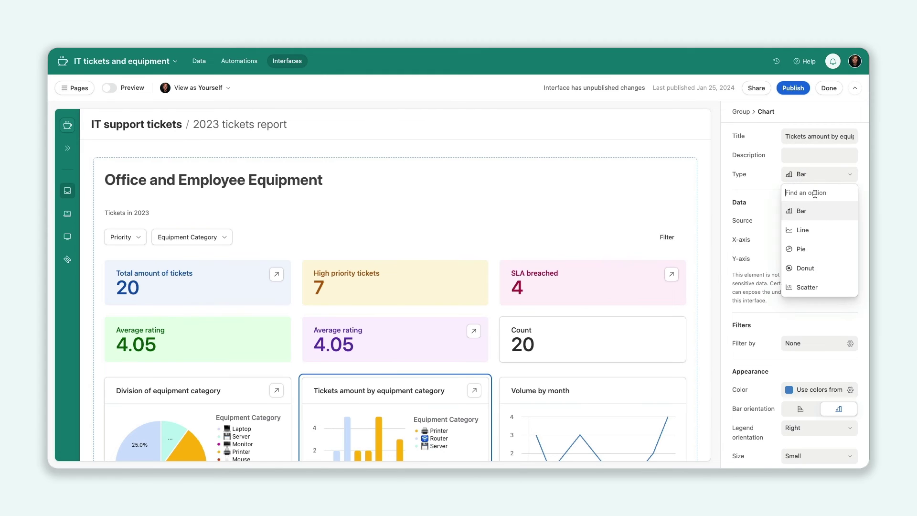
click(825, 249)
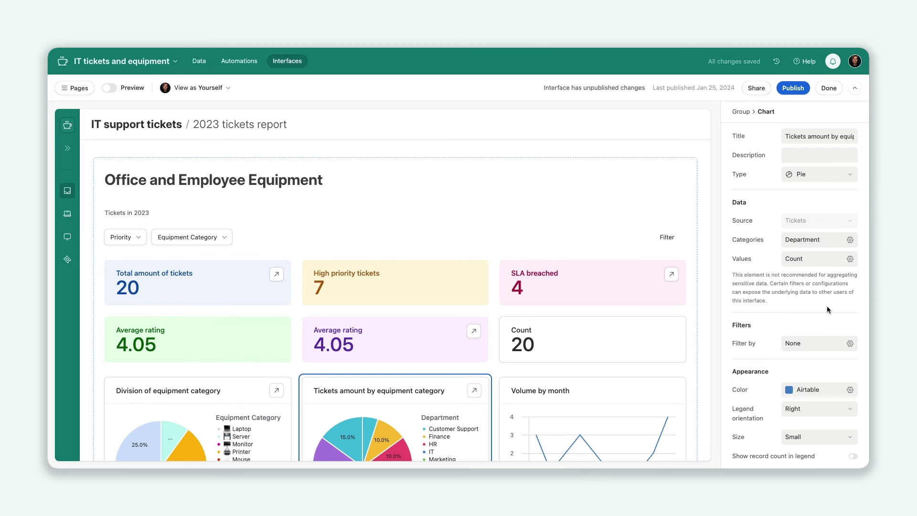
click(815, 240)
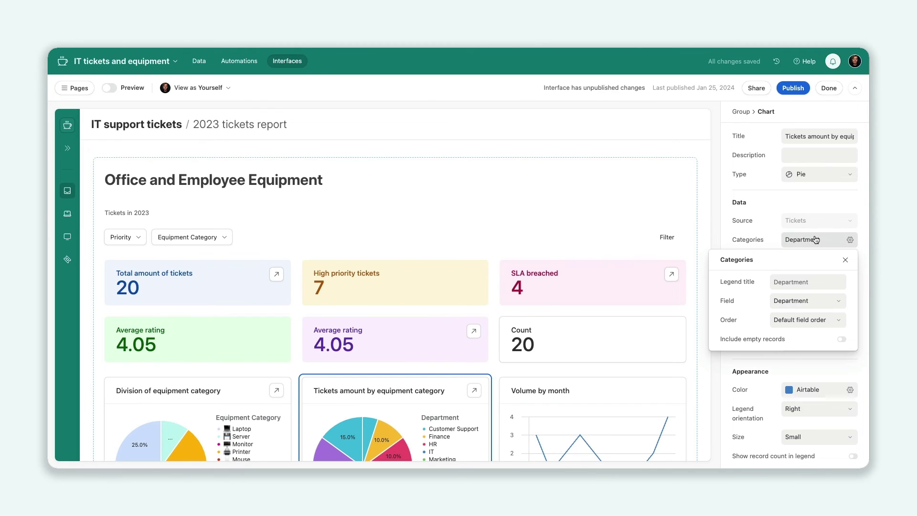
click(769, 228)
click(814, 266)
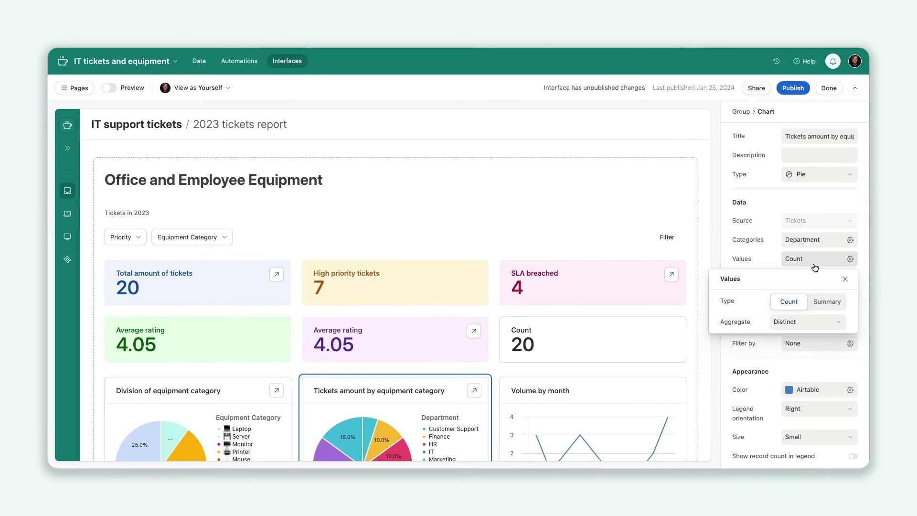
click(798, 192)
click(819, 174)
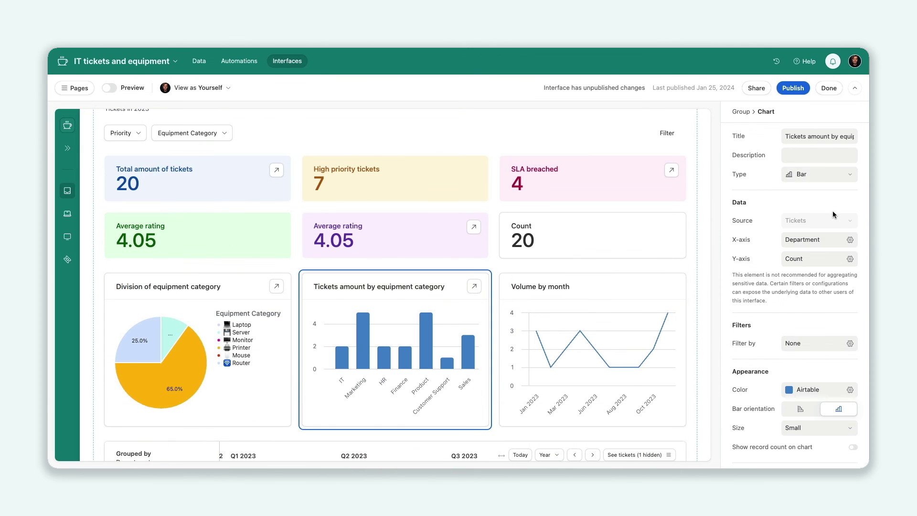
- Set the bar chart's Y-axis Group by to Department, colouring bars with a department legend
click(821, 241)
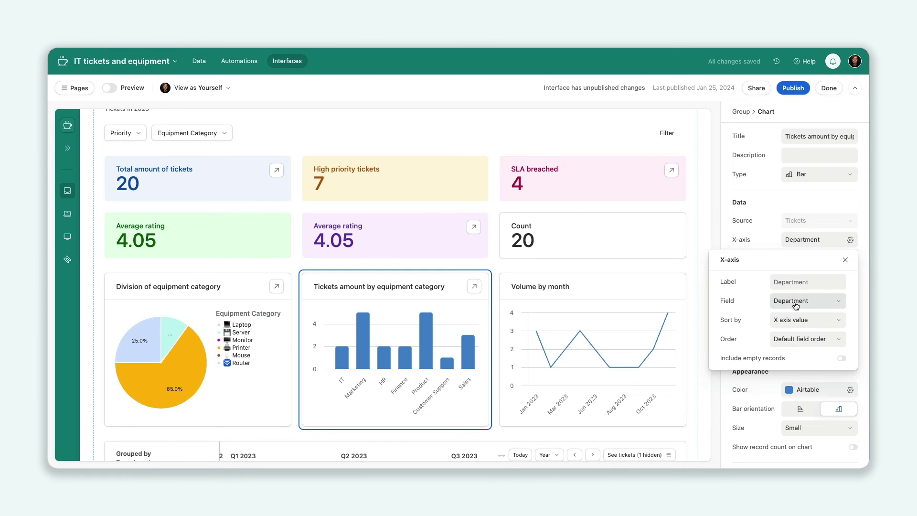
click(776, 240)
click(808, 260)
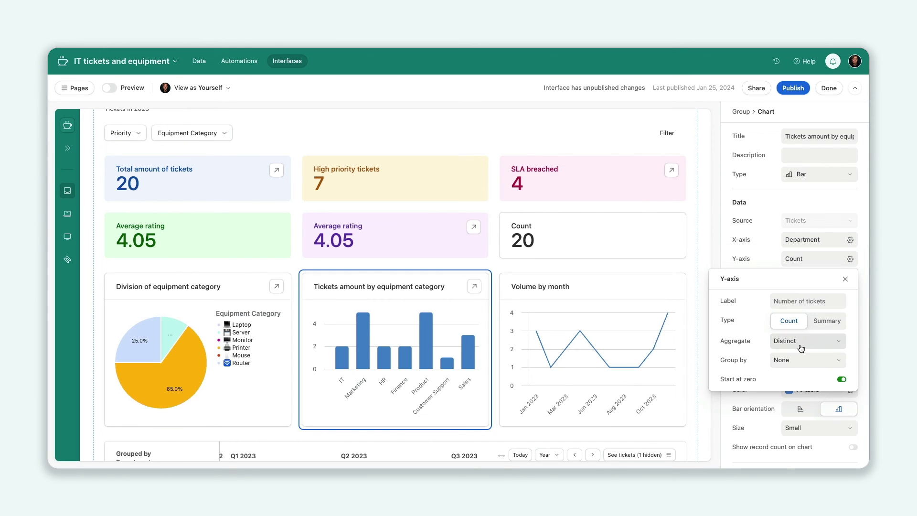
click(796, 361)
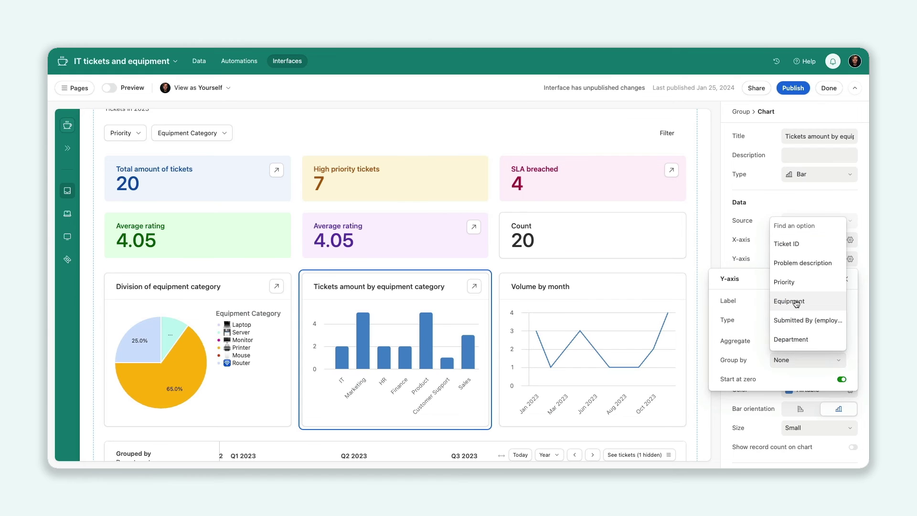
scroll(795, 304, down, 3)
click(795, 258)
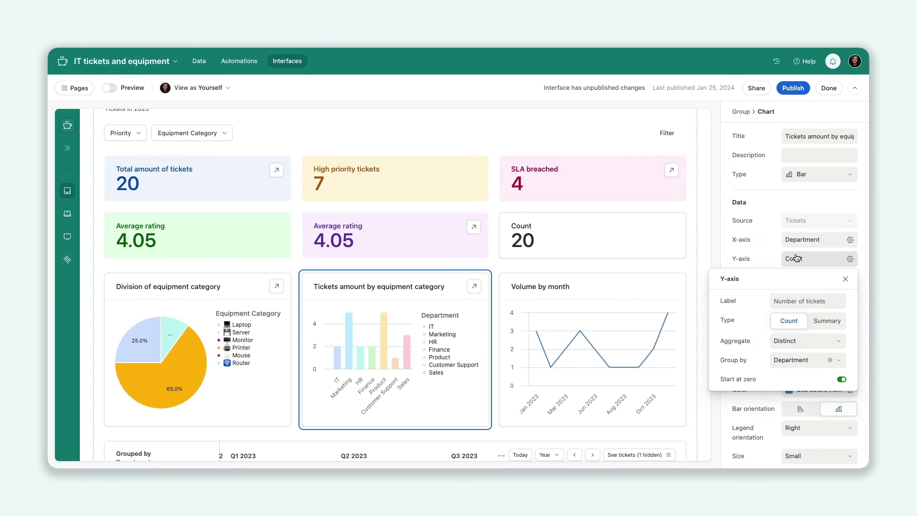
click(773, 266)
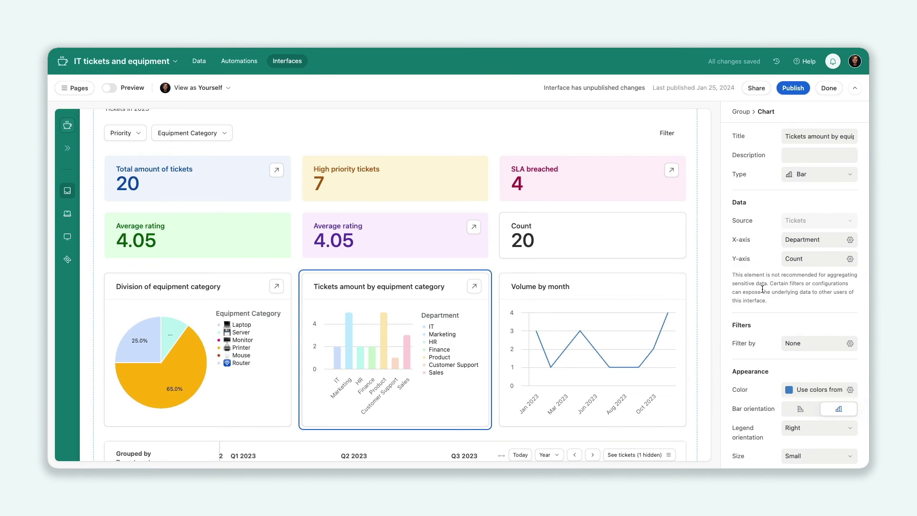
click(625, 285)
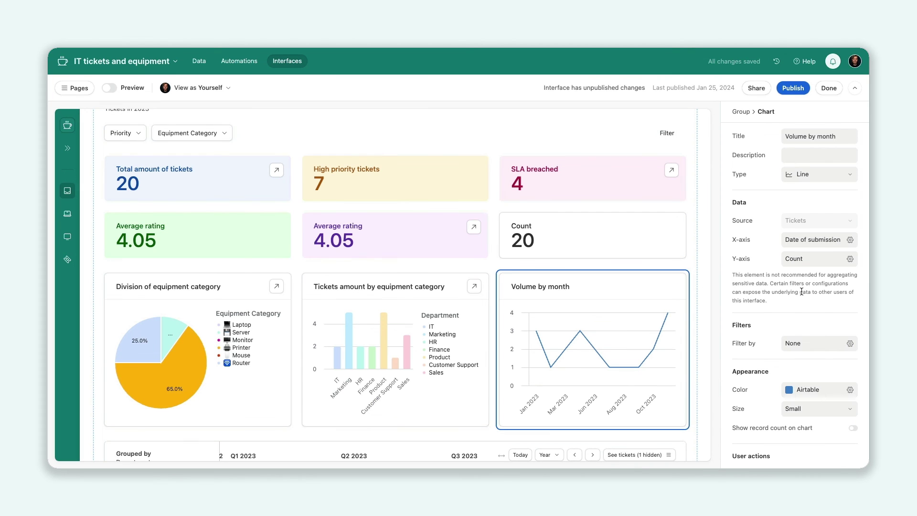
- Check Volume by month's month bucketing and try Medium and Large sizes, leaving it Small
click(812, 239)
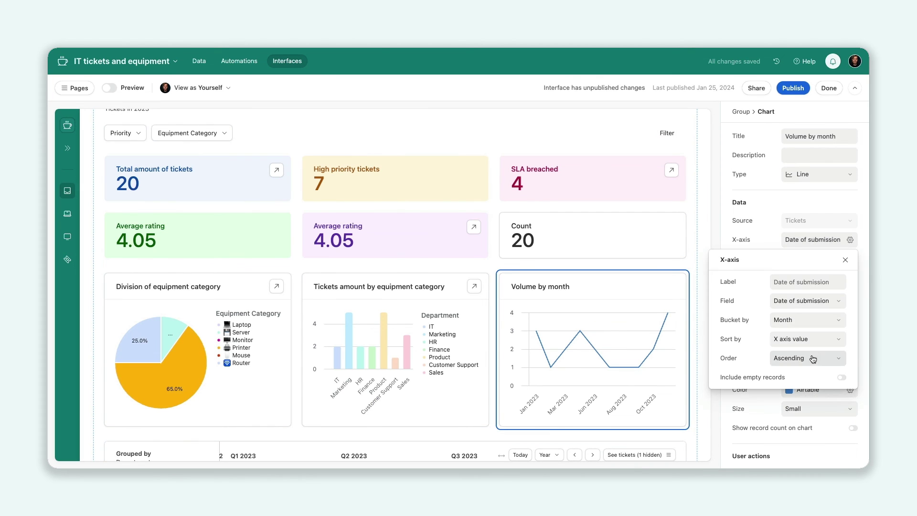
click(772, 225)
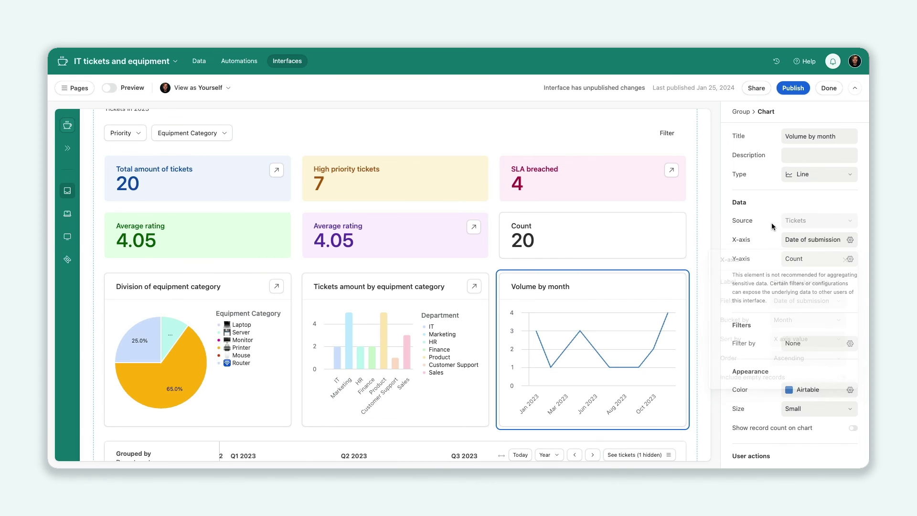
scroll(769, 322, down, 1)
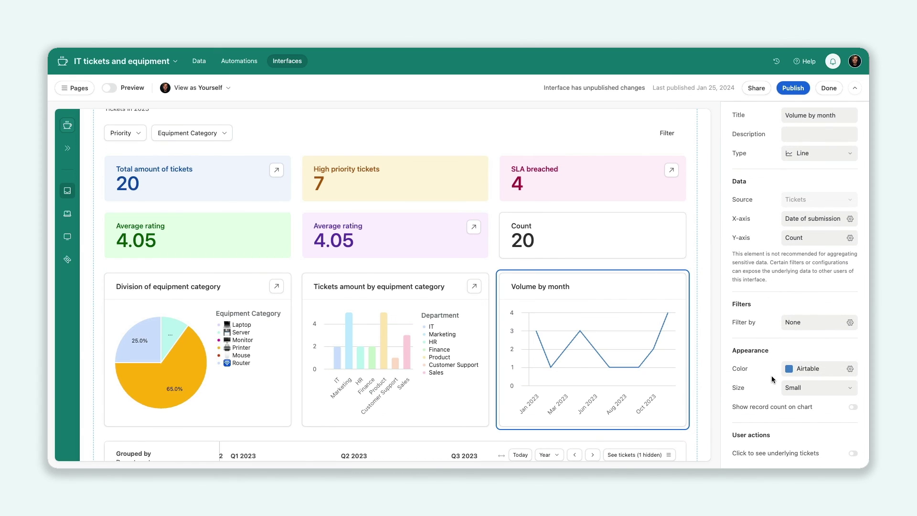
click(797, 387)
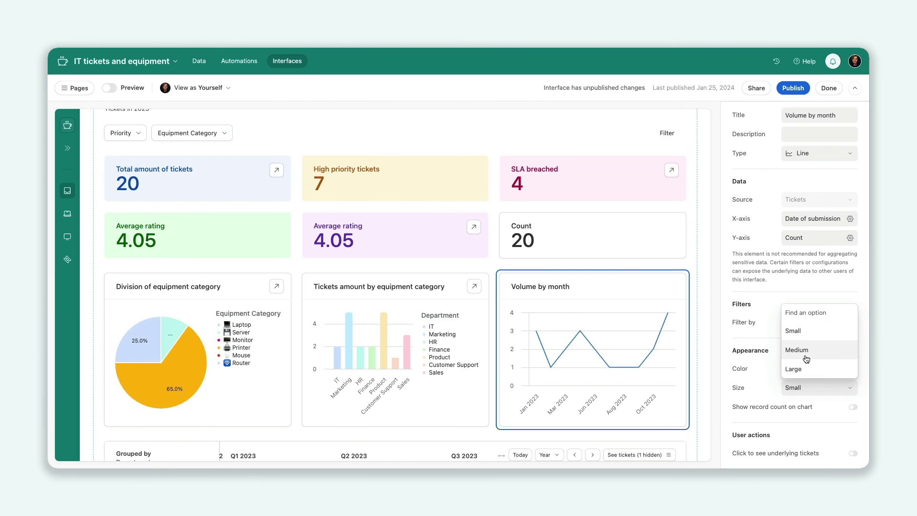
click(802, 349)
click(809, 385)
click(811, 370)
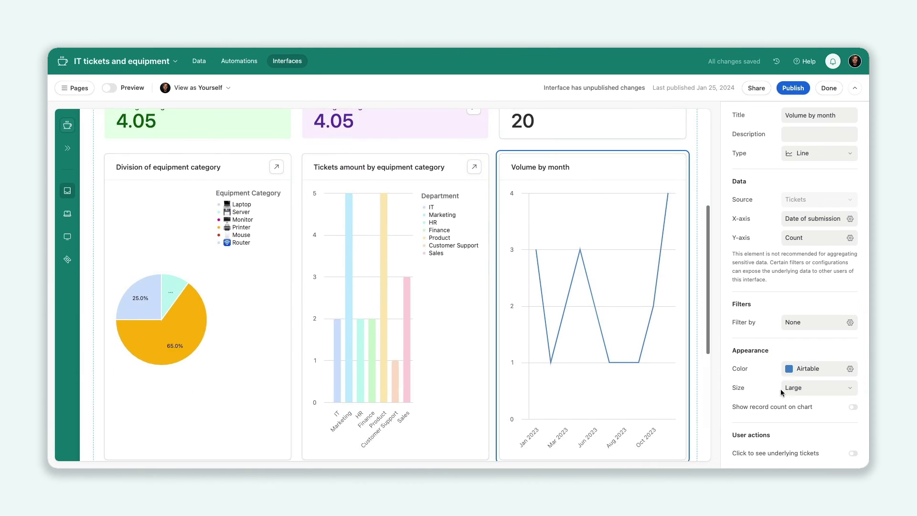
click(799, 388)
click(793, 330)
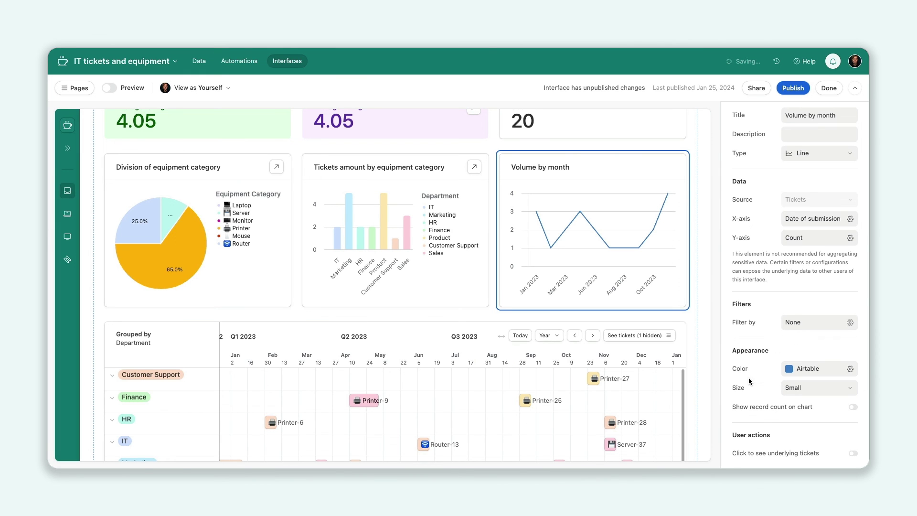
- Resize the department ticket timeline to Medium so all seven department rows show
click(677, 387)
click(812, 420)
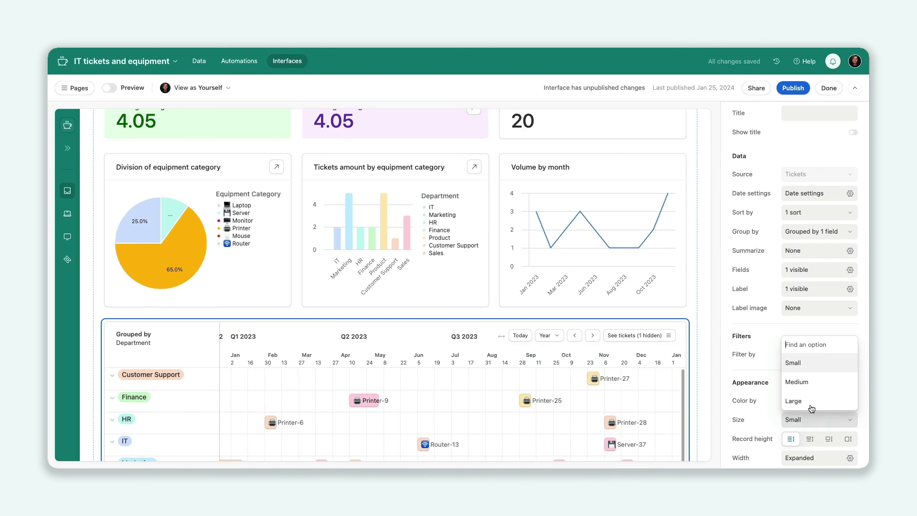
click(807, 390)
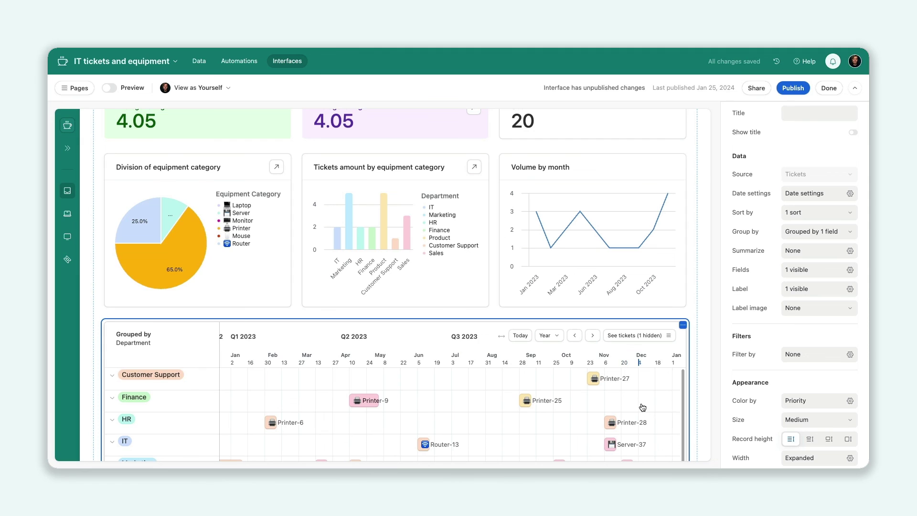
scroll(709, 392, down, 2)
scroll(709, 392, down, 5)
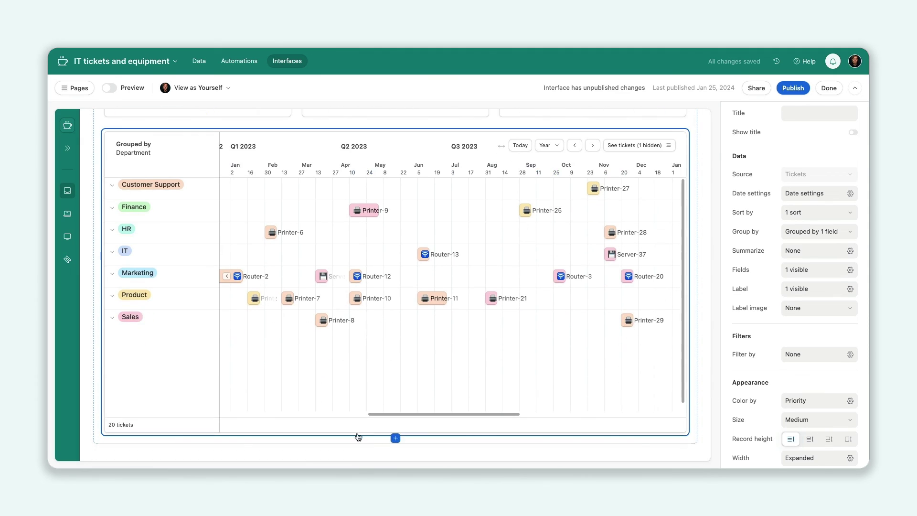
- Add a group below the timeline sourced from the Equipment table
click(397, 439)
click(394, 446)
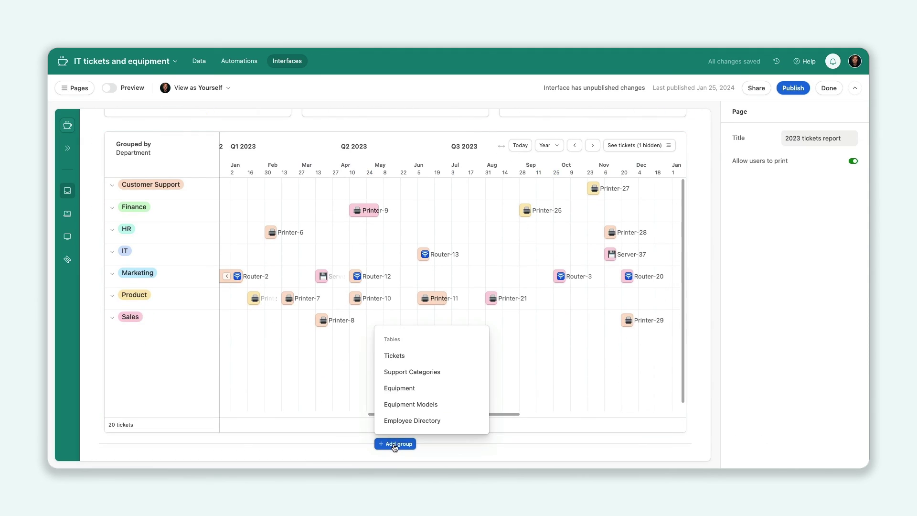
click(400, 389)
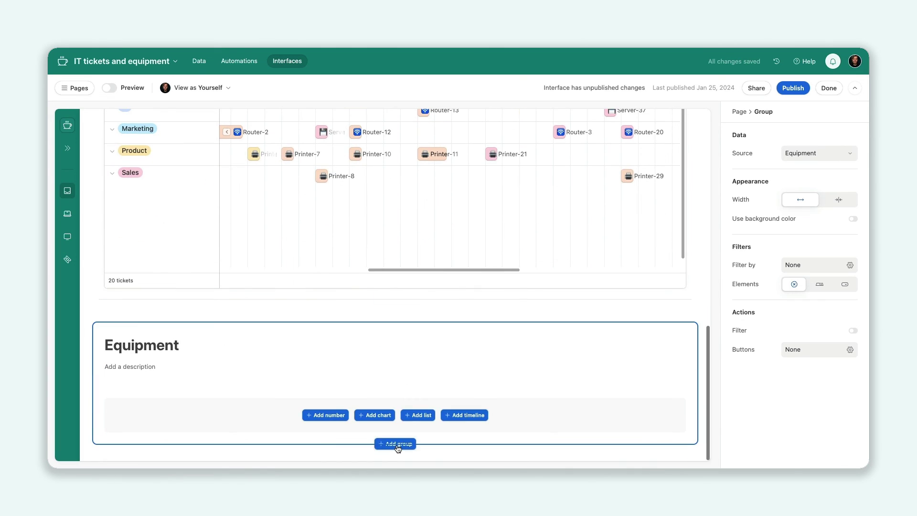